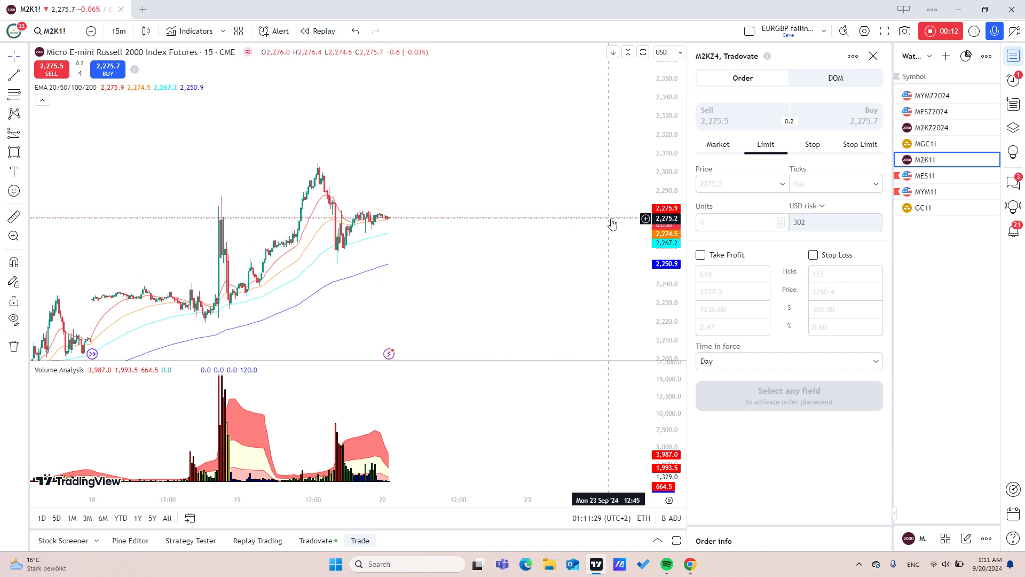
Step: Draw a falling parallel channel over the price peak, its upper edge running from about 2,304.4 to 2,297.1 on Mon 23 Sep 08:00
left_click_drag(664, 235, 664, 198)
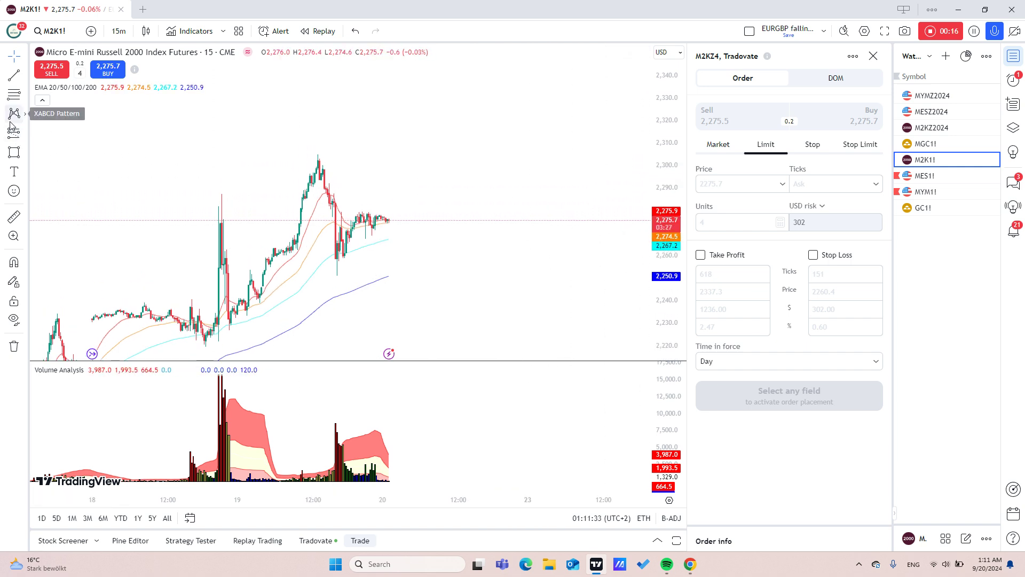
left_click(25, 76)
left_click(62, 302)
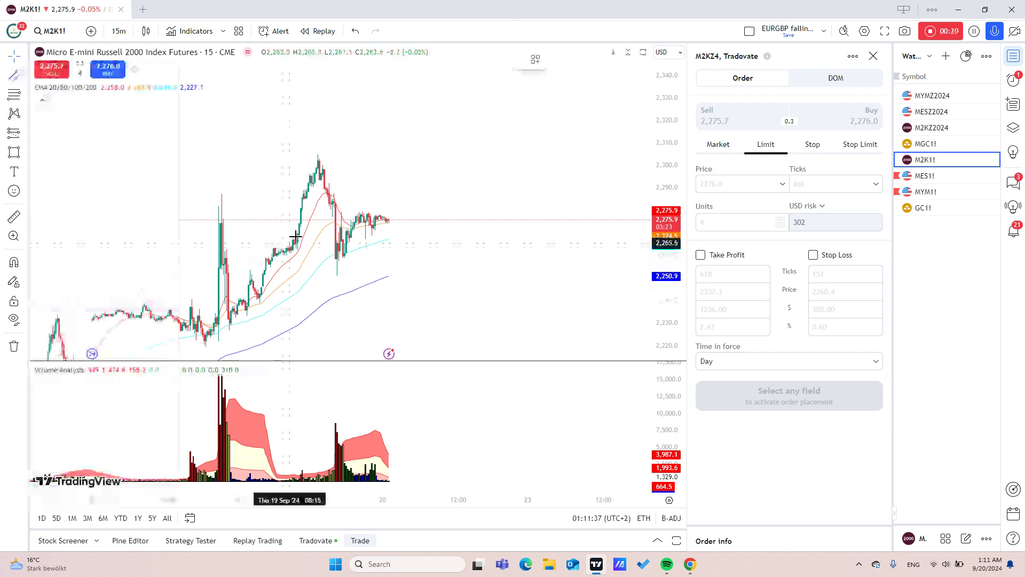
left_click(293, 155)
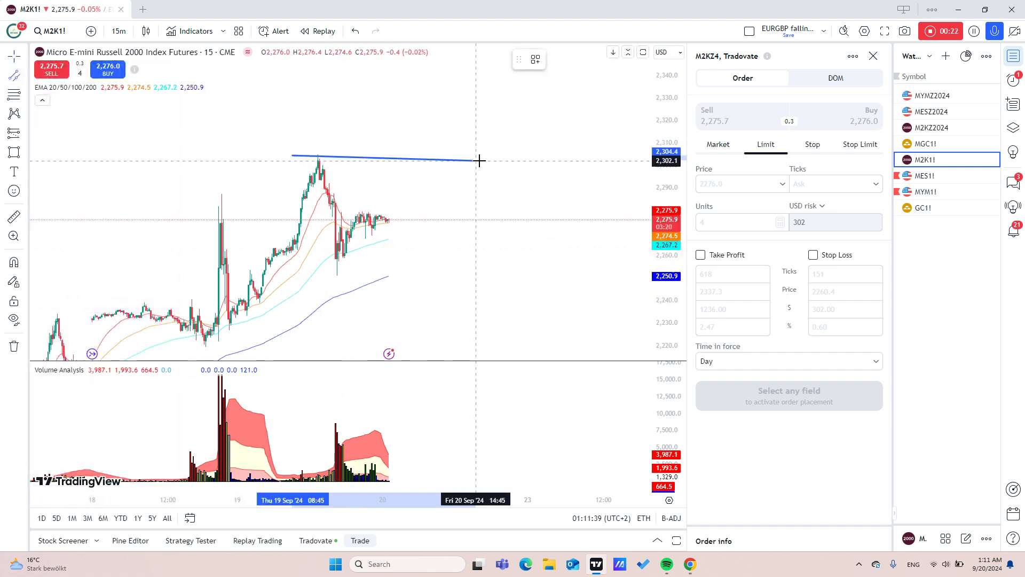
left_click(578, 171)
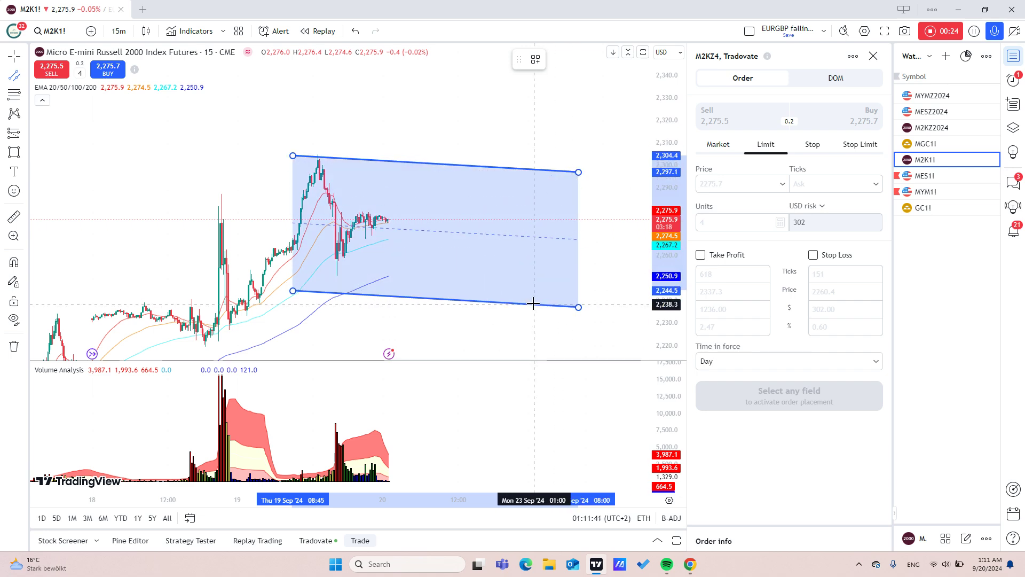
left_click(533, 287)
Step: Extend the start of the channel's upper edge back to about 2,307 at Thu 19 Sep 04:15
left_click_drag(293, 156, 263, 150)
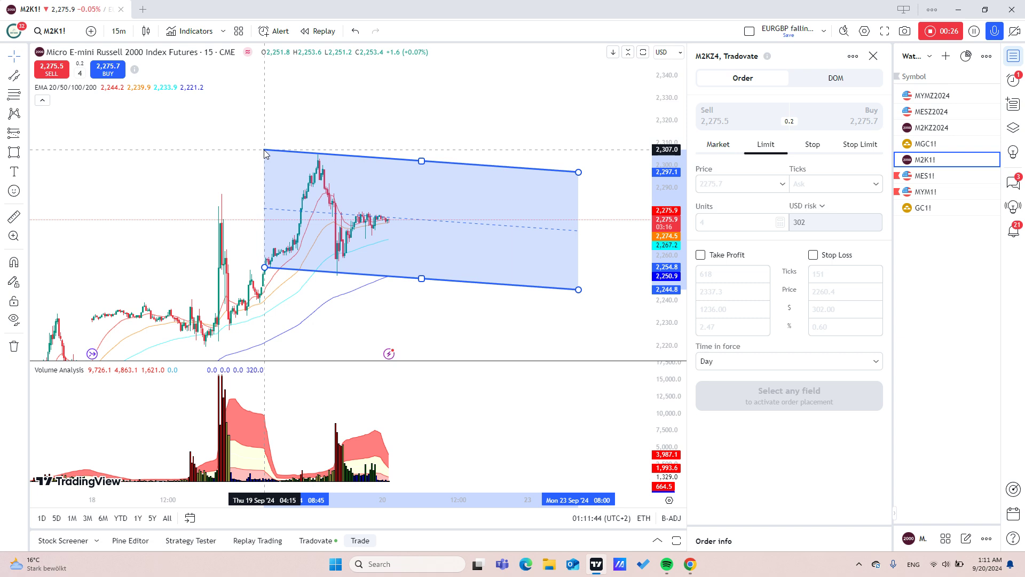
left_click(423, 156)
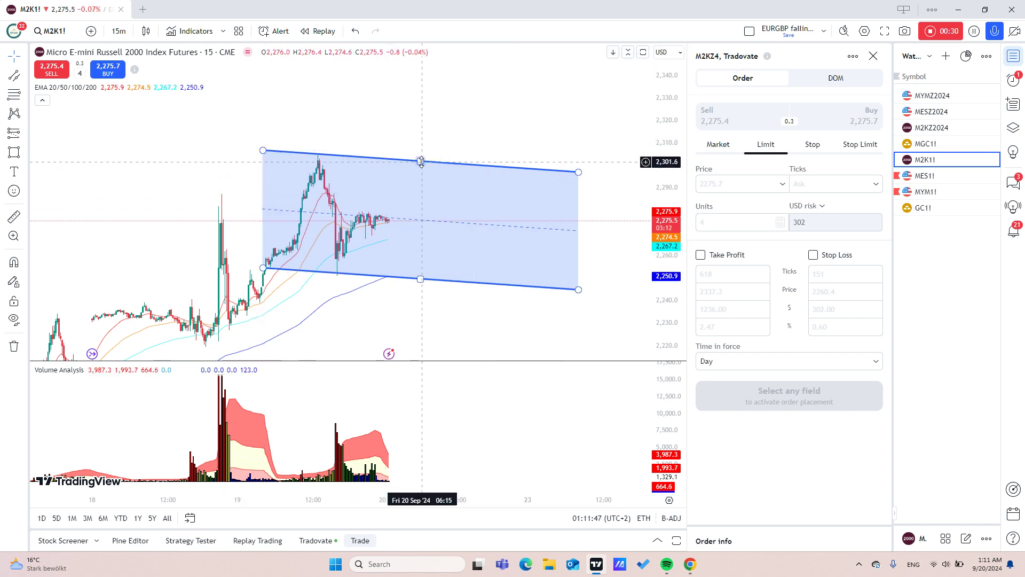
left_click(422, 162)
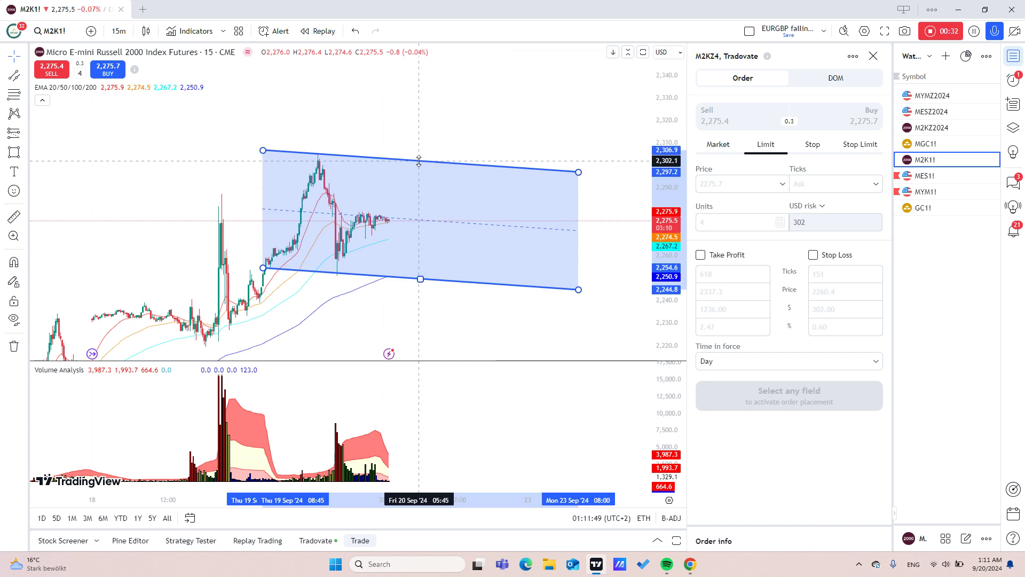
Step: Add a fixed range volume profile across the price peak, ending at Thu 19 Sep 14:00
left_click_drag(403, 325, 336, 318)
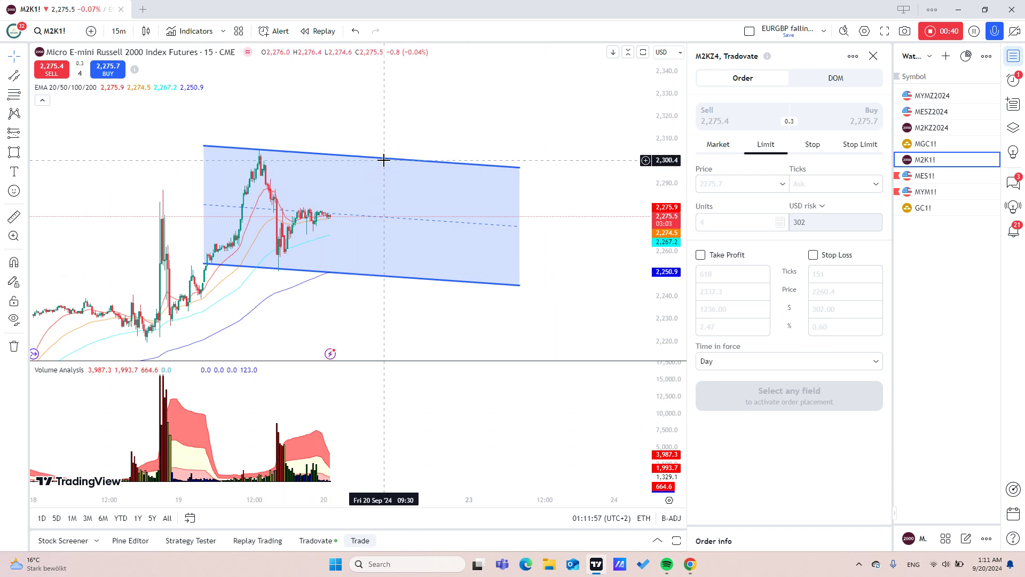
left_click_drag(404, 309, 378, 298)
scroll(282, 279, "down", 2)
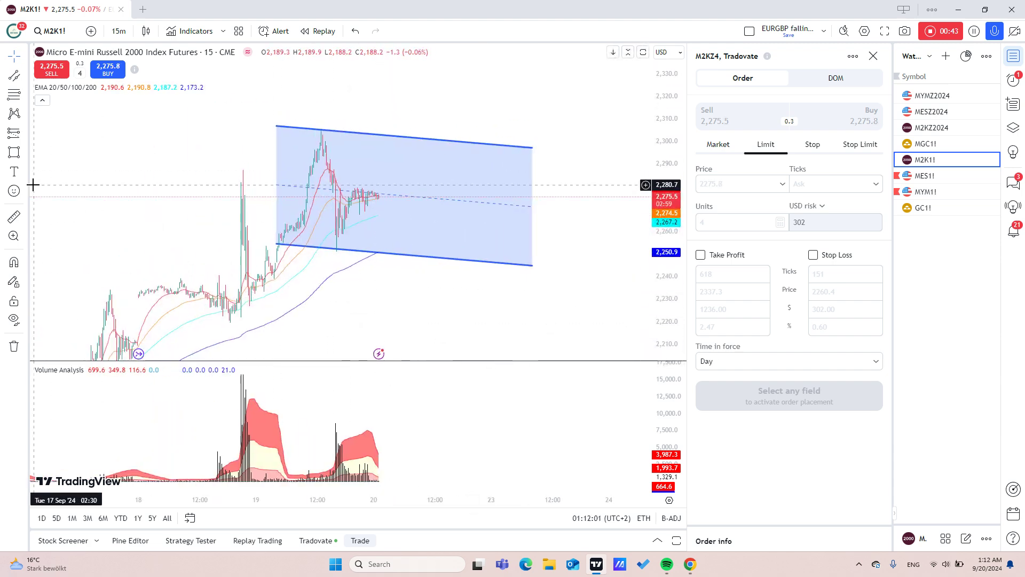
left_click(14, 153)
scroll(287, 178, "up", 3)
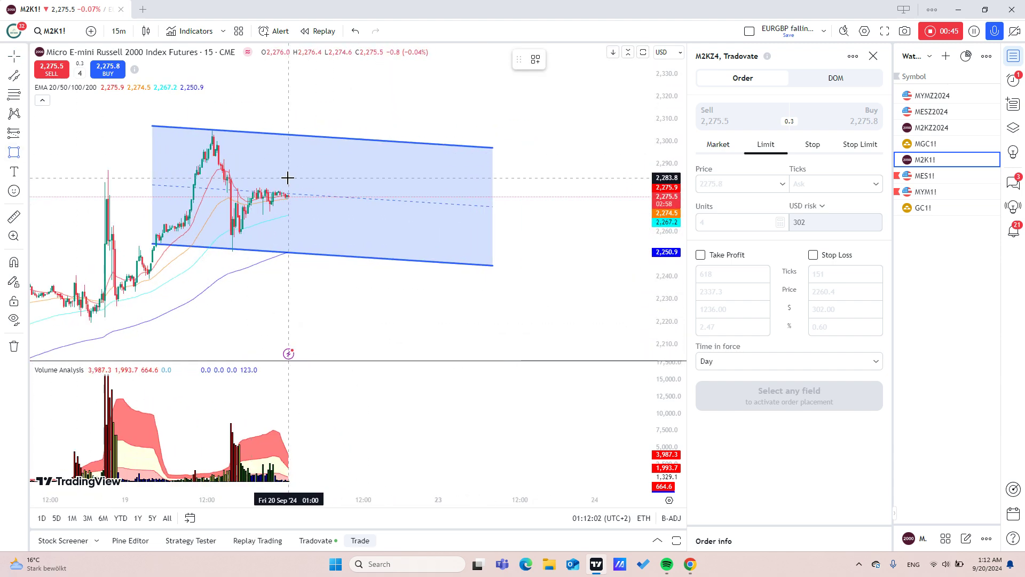
left_click(26, 96)
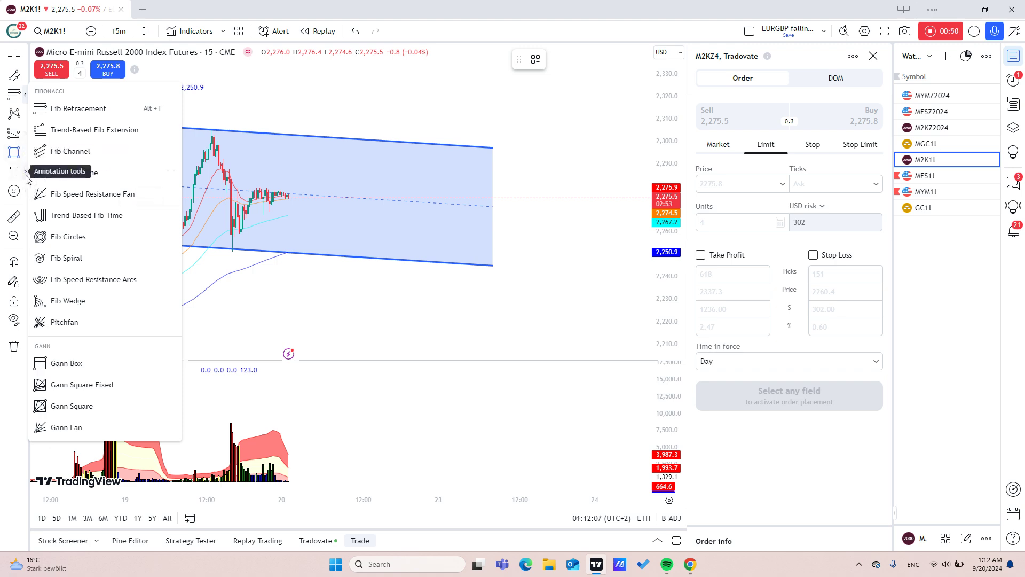
left_click(25, 133)
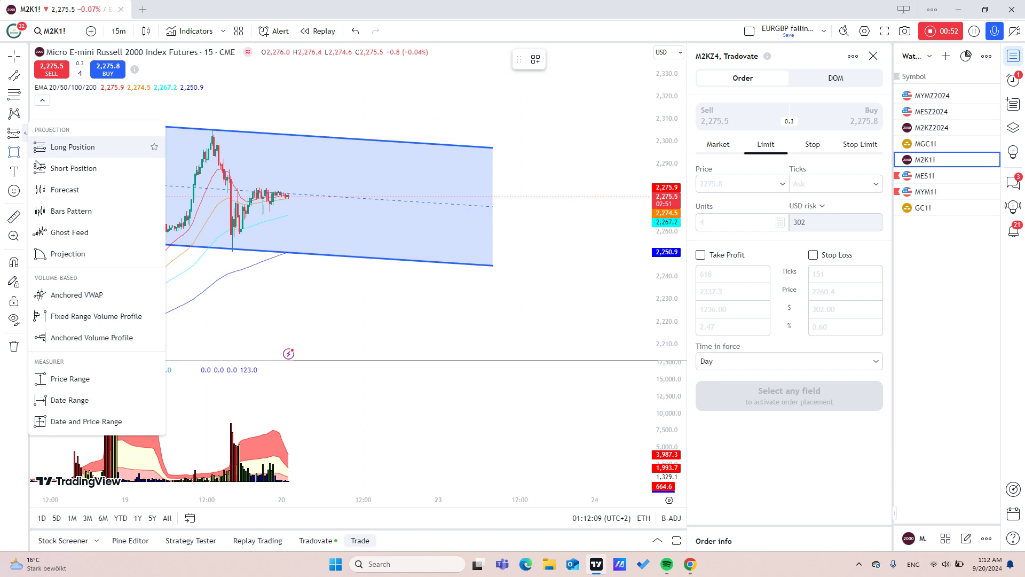
left_click(86, 316)
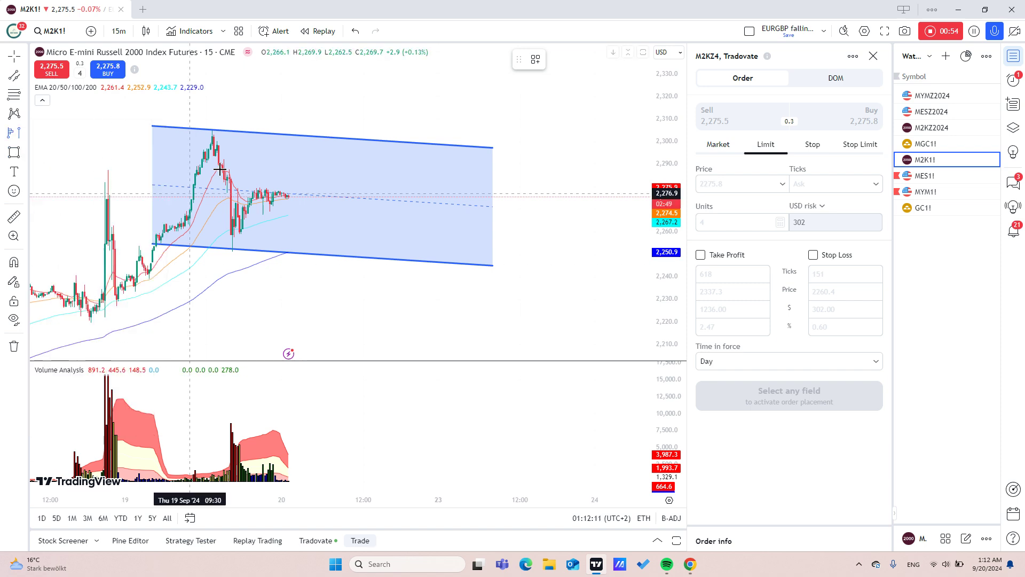
left_click(208, 151)
left_click(221, 169)
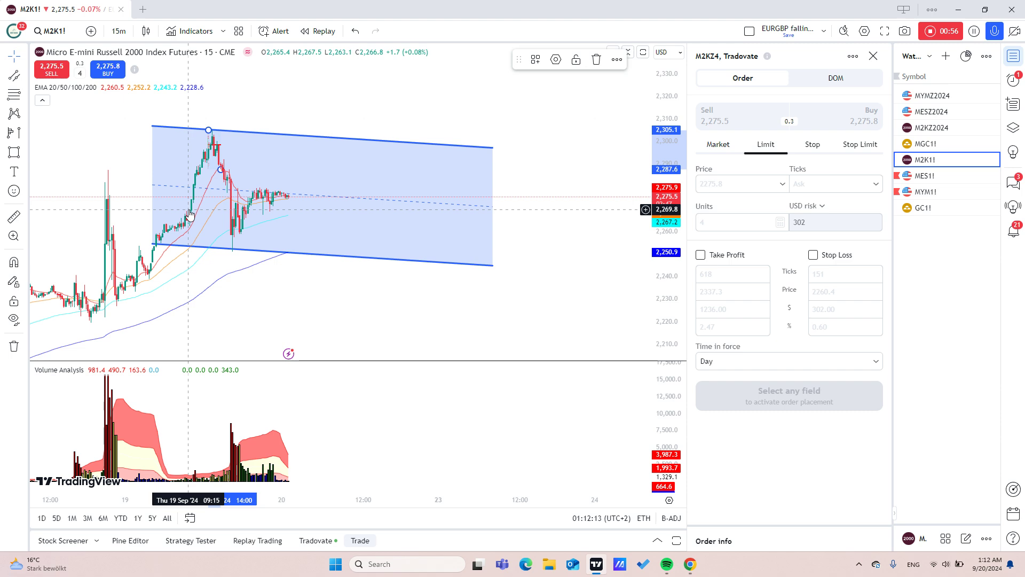
Step: Place a horizontal ray at about 2,298.5 starting Thu 19 Sep 08:00, along the volume profile's red line
left_click(25, 97)
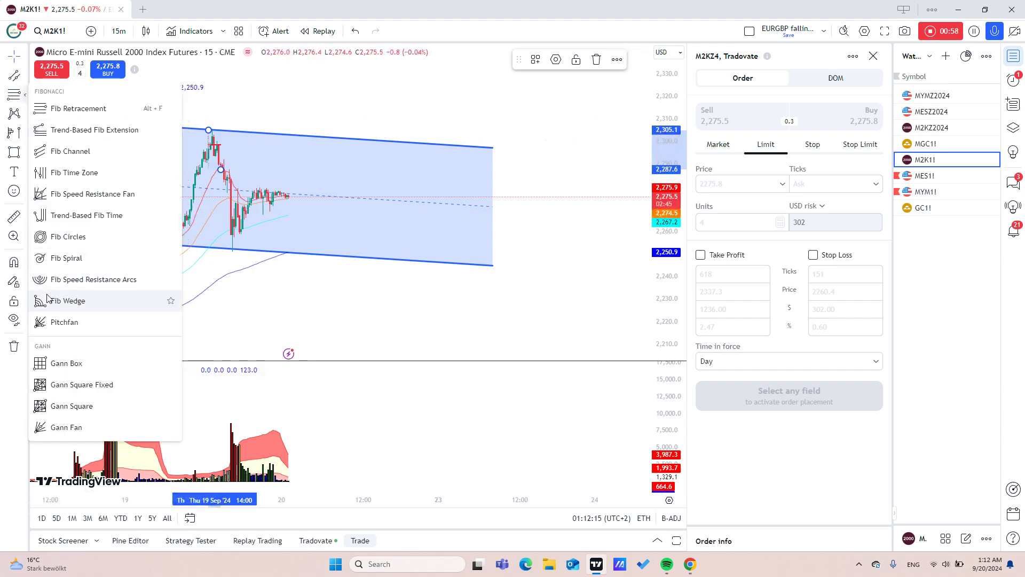
left_click(25, 76)
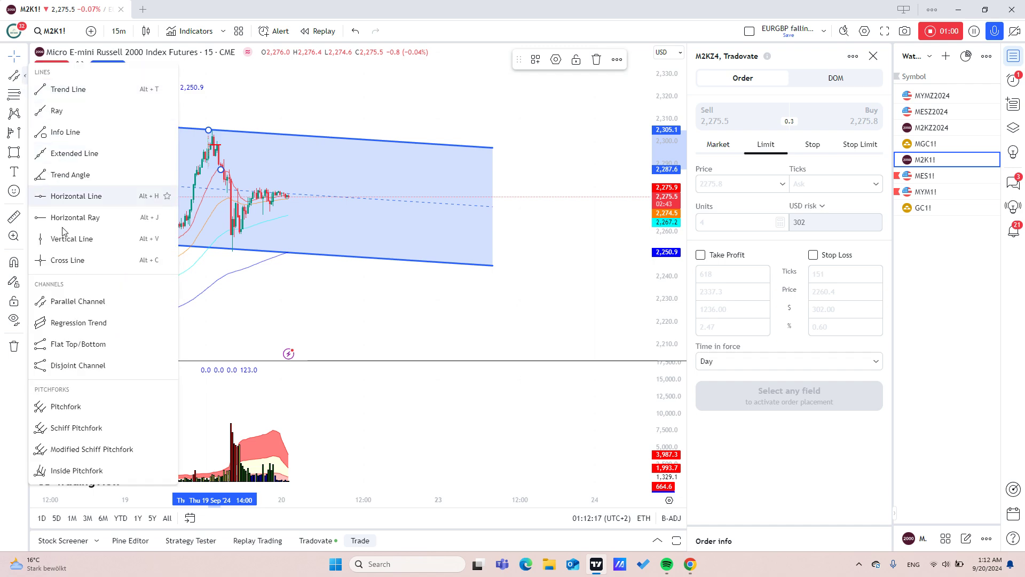
left_click(75, 218)
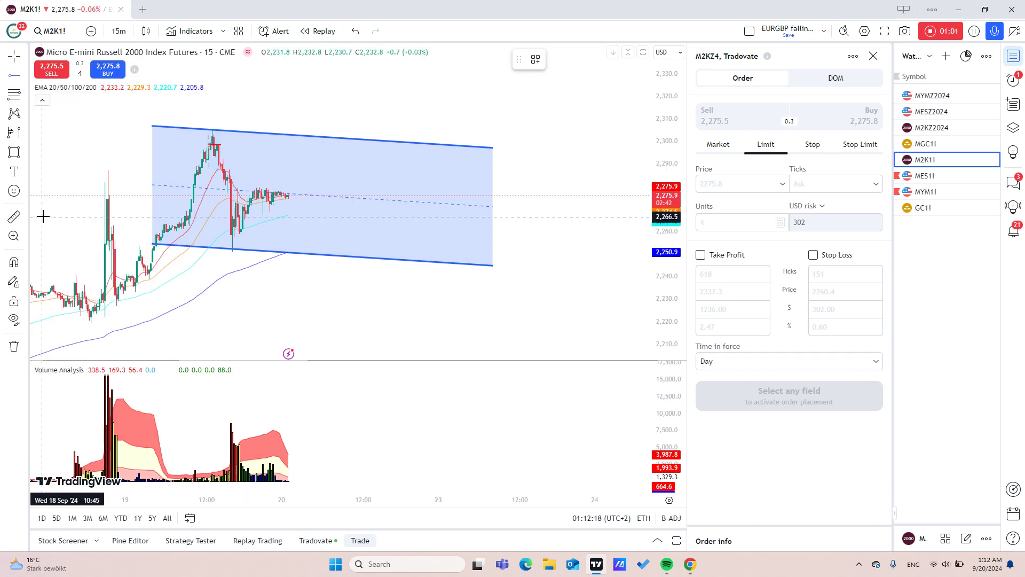
left_click(179, 144)
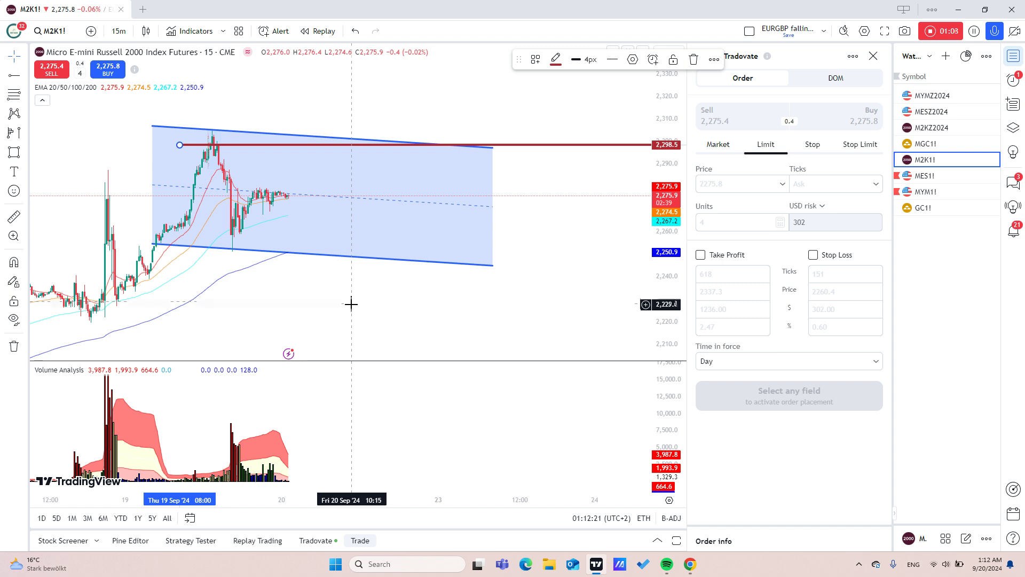
Step: Draw a rectangle zone around the horizontal ray from about 2,295.4 to 2,300.2, spanning Thu 19 Sep 13:00 to Mon 23 Sep 12:30
left_click_drag(343, 300, 362, 313)
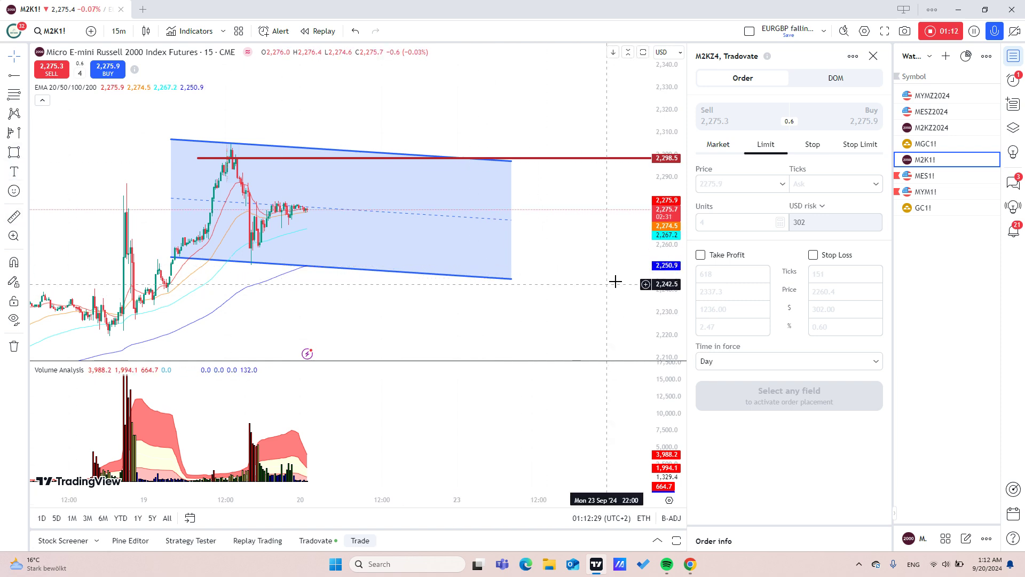
scroll(534, 251, "up", 4)
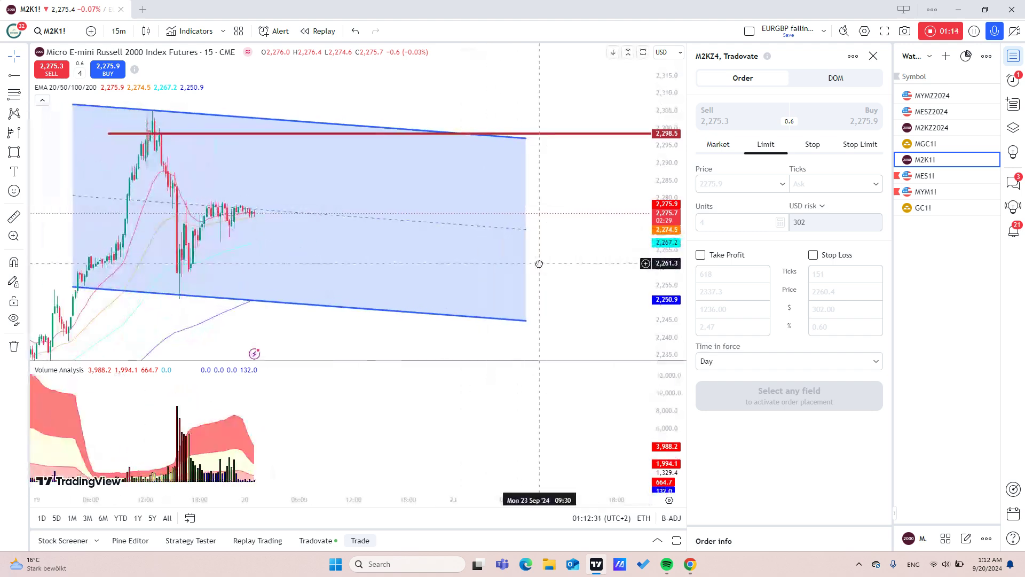
left_click(12, 154)
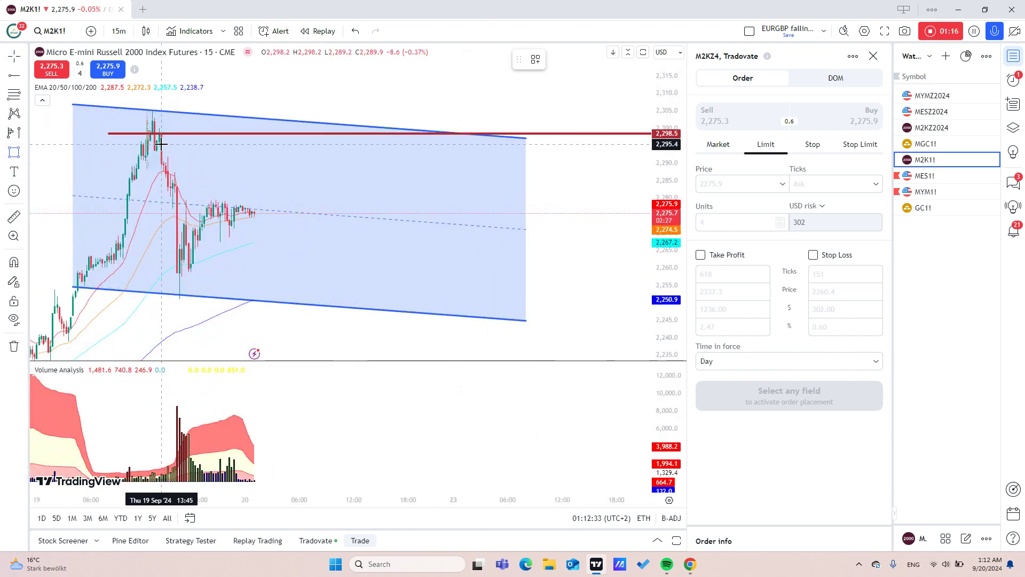
mouse_move(154, 144)
left_mouse_down()
mouse_move(419, 157)
mouse_move(567, 128)
left_mouse_up()
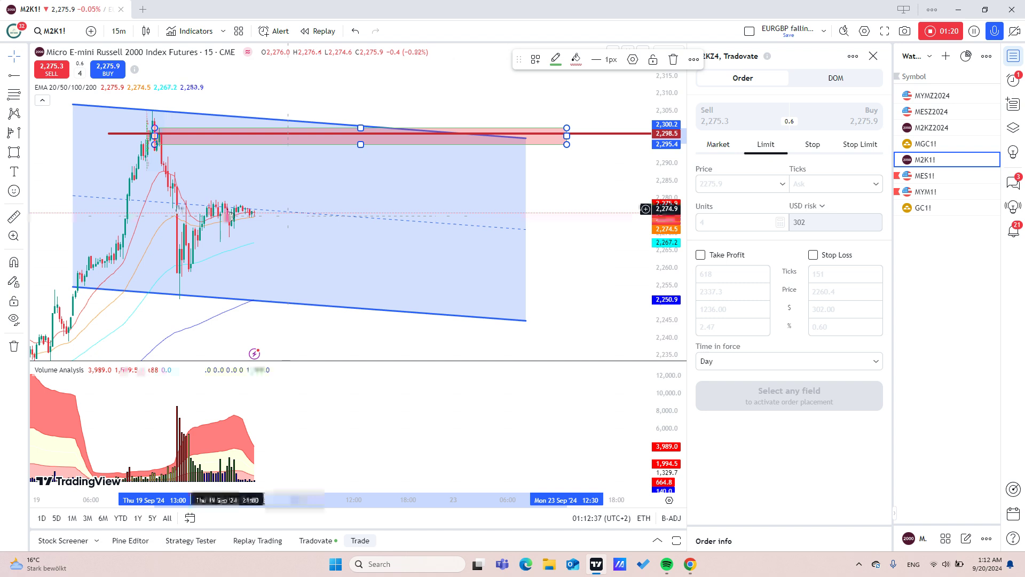
Step: Remove the volume profile and place a second horizontal ray at about 2,279.2 starting Thu 19 Sep 15:30
right_click(149, 123)
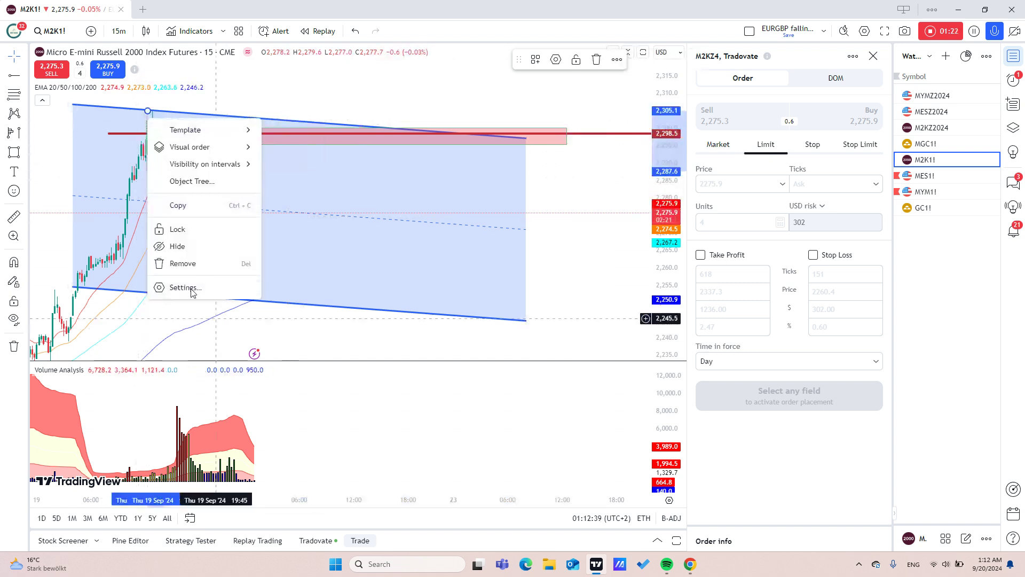
left_click(183, 268)
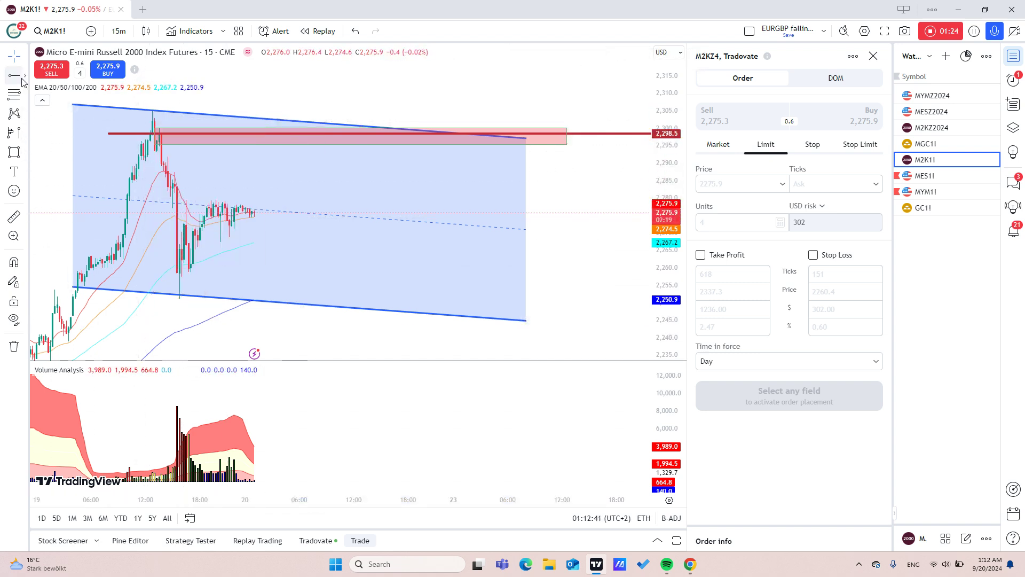
left_click(176, 201)
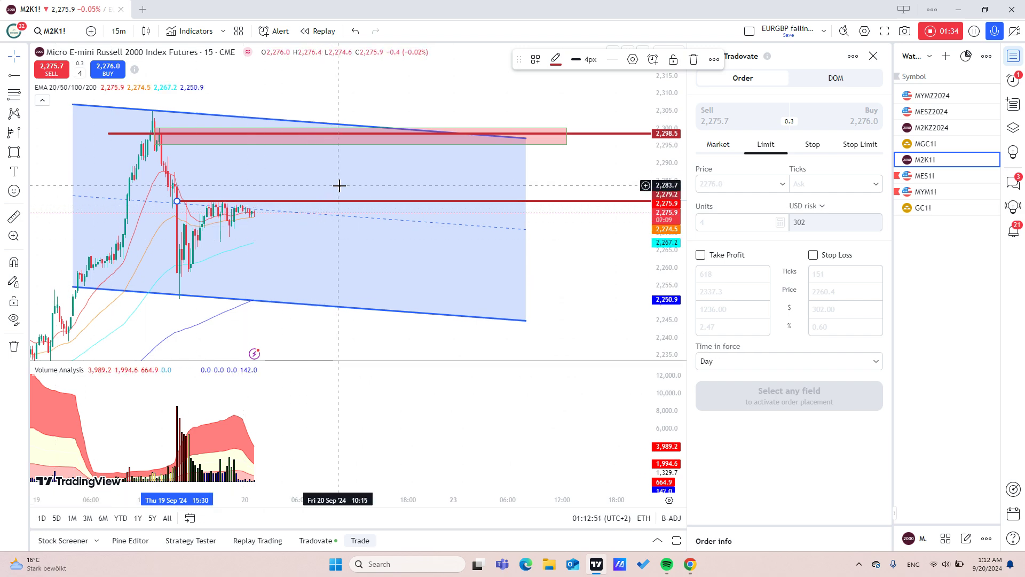
Step: Add a vertical line to the chart and position it at Fri 20 Sep 15:30
left_click(25, 75)
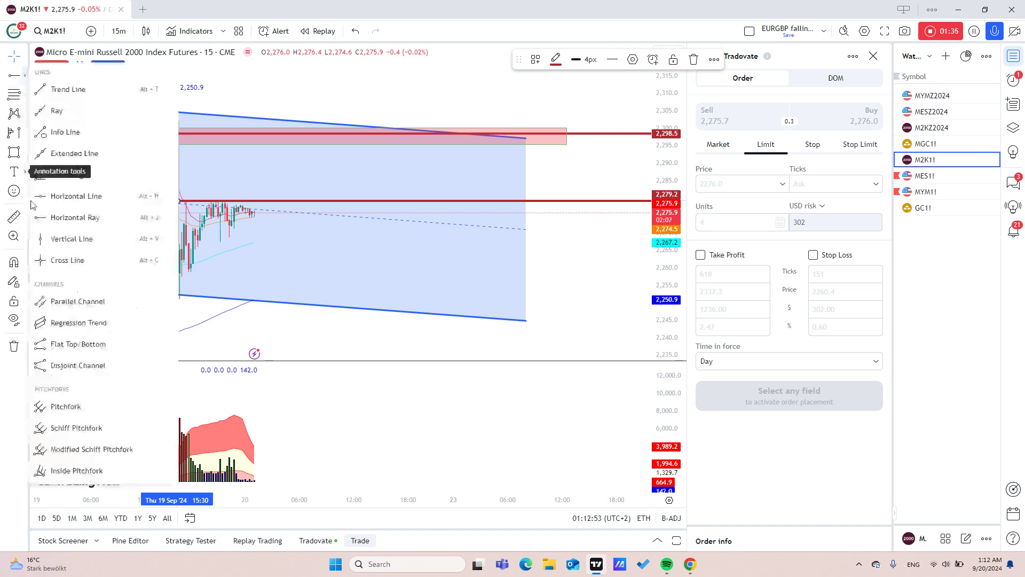
left_click(52, 241)
left_click(395, 222)
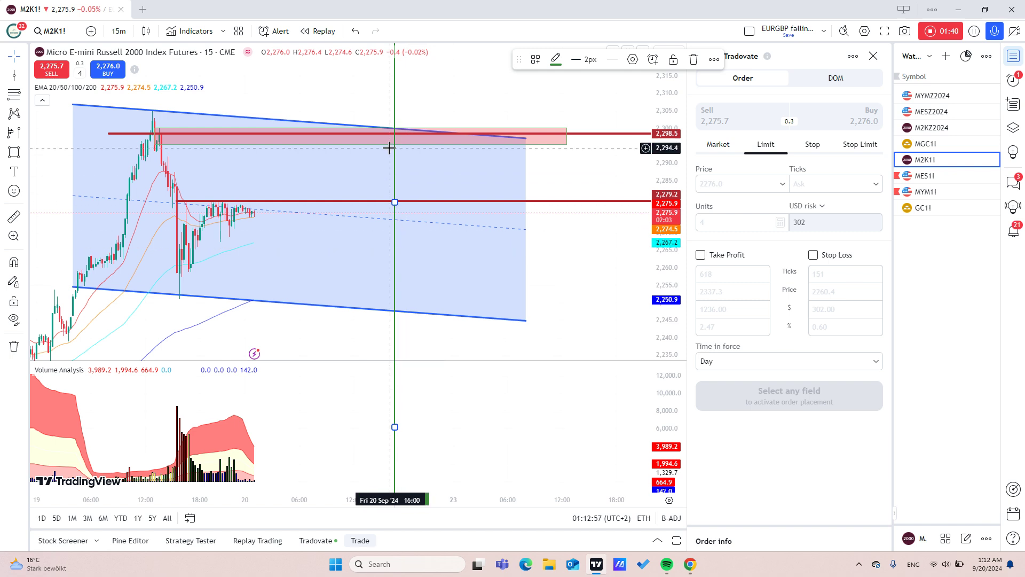
left_click_drag(393, 205, 386, 205)
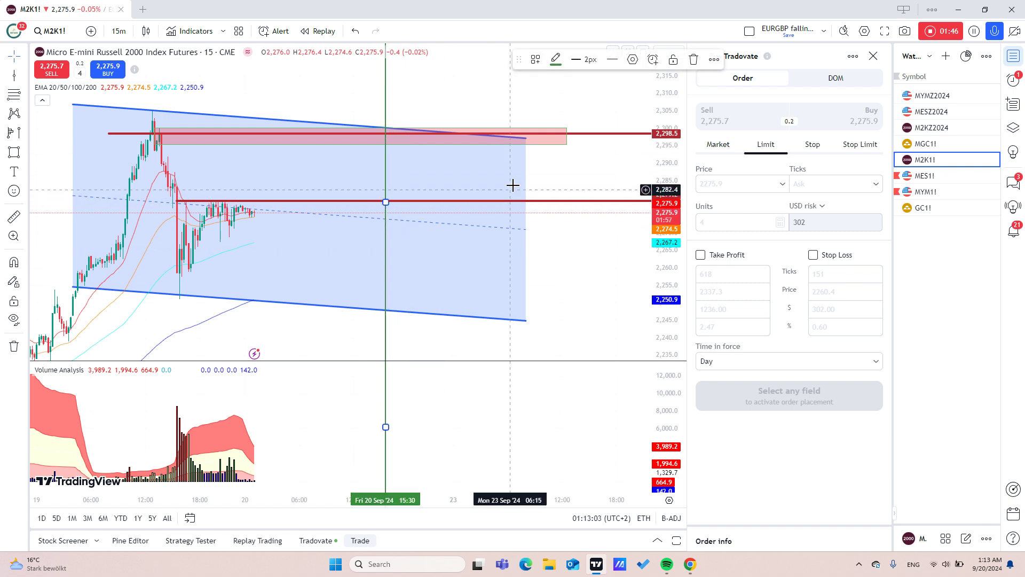
Step: Draw a Fib retracement from about 2,251.3 at Fri 20 Sep 21:00 up to about 2,304.7 at Thu 19 Sep 10:45
left_click_drag(560, 174, 563, 186)
left_click_drag(673, 137, 676, 198)
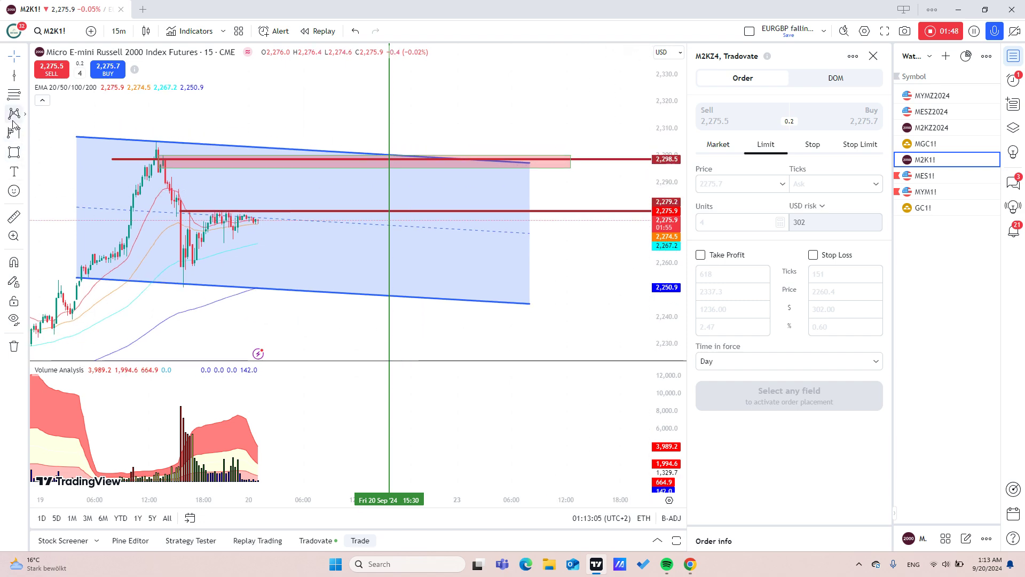
left_click(12, 100)
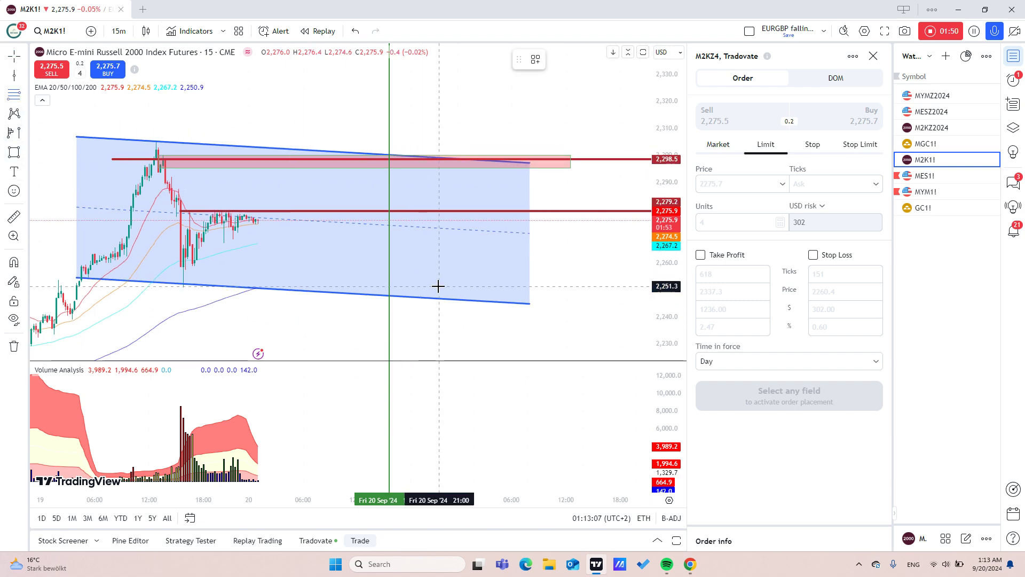
left_click(438, 286)
left_click(138, 143)
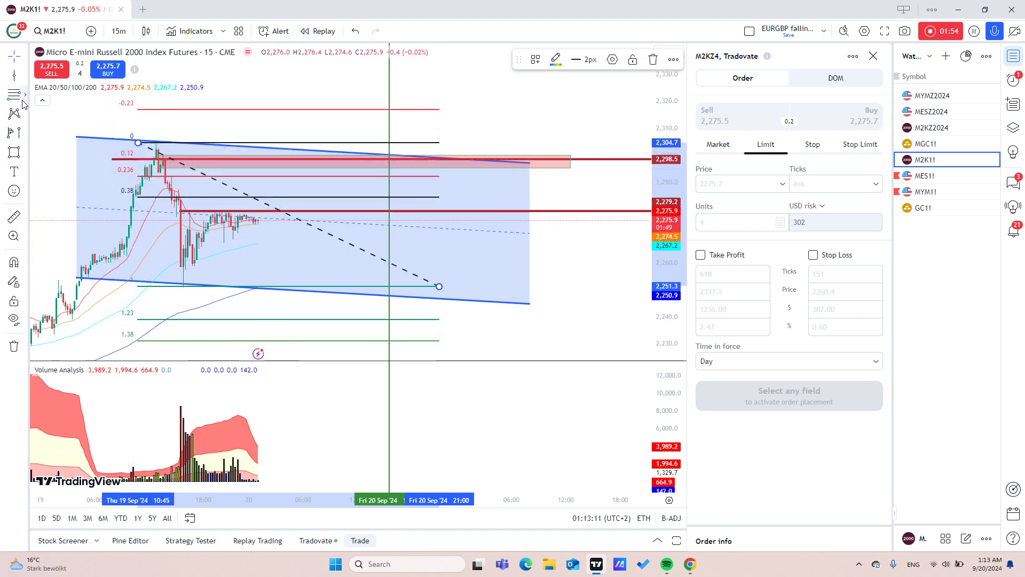
Step: Place a short position projection with its entry at about 2,297.2 inside the rectangle zone, starting Fri 20 Sep 13:30
left_click(26, 136)
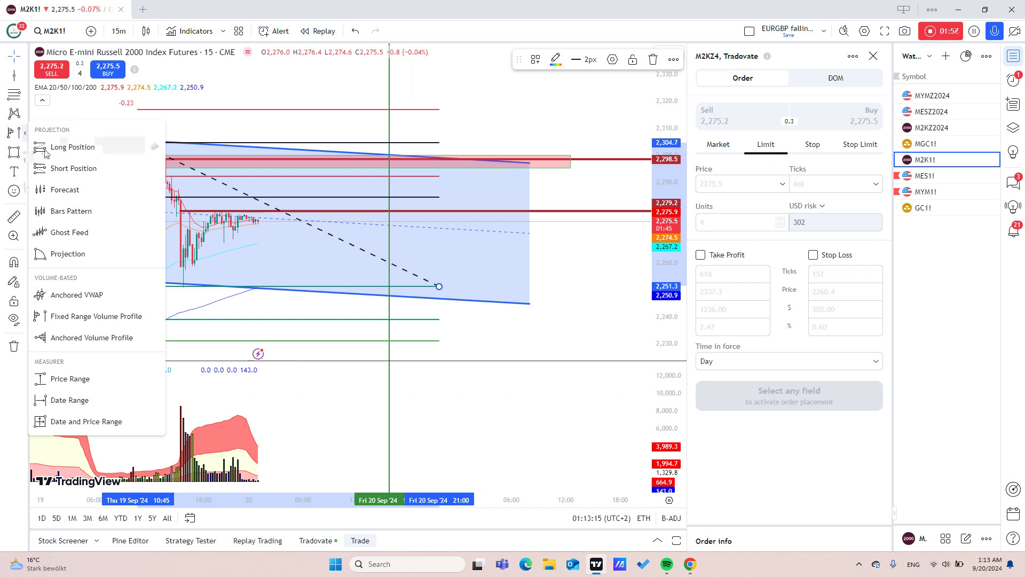
left_click(70, 167)
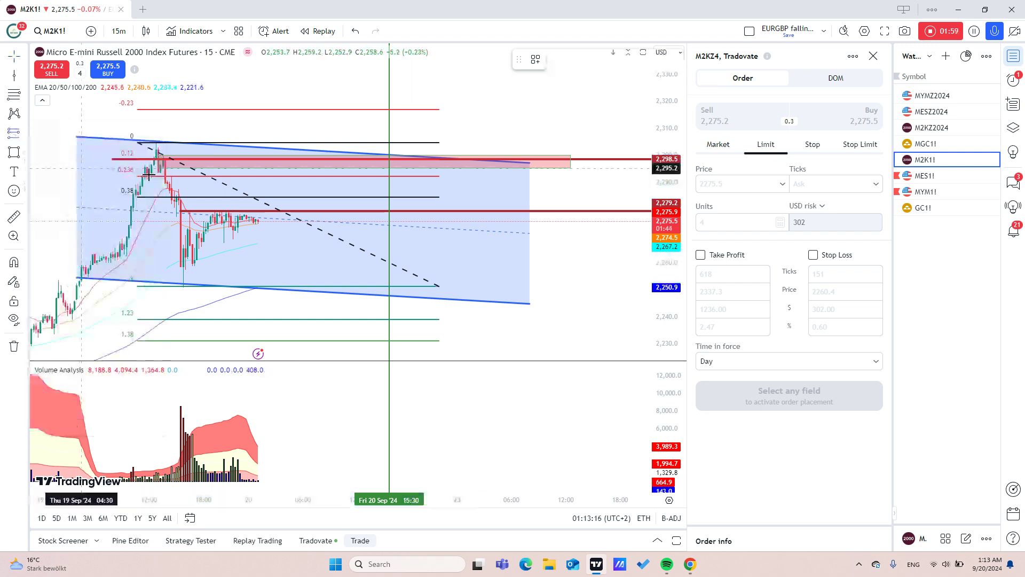
left_click(370, 163)
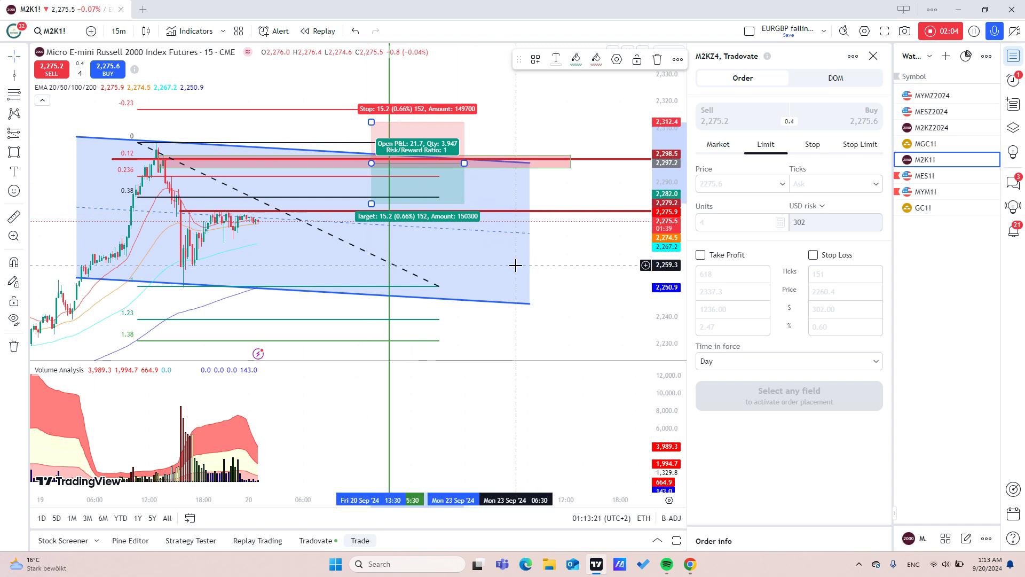
Step: Steepen the parallel channel by moving the end of its lower edge to about 2,240.2 at Mon 23 Sep 08:30
left_click_drag(530, 305, 536, 320)
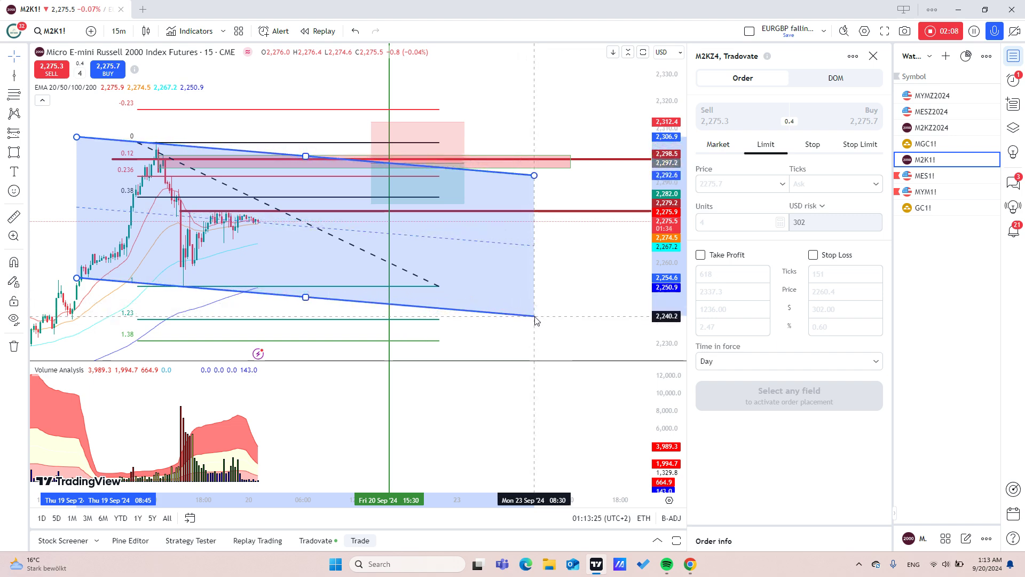
Step: Adjust the short position projection to start at Fri 20 Sep 12:00 with entry about 2,296.0, stop about 2,315.0 and target about 2,231.3
left_click(391, 181)
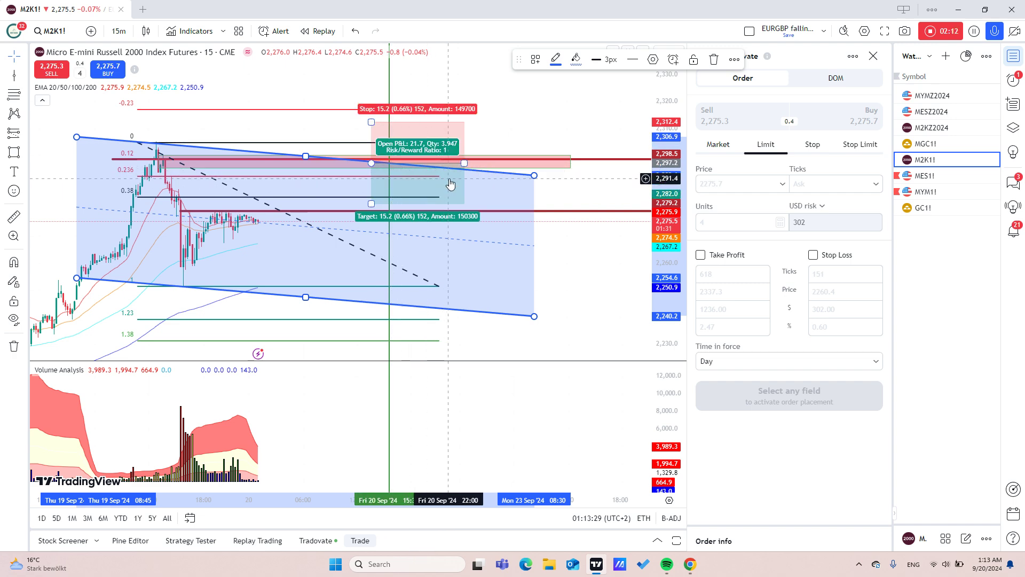
left_click_drag(450, 183, 437, 182)
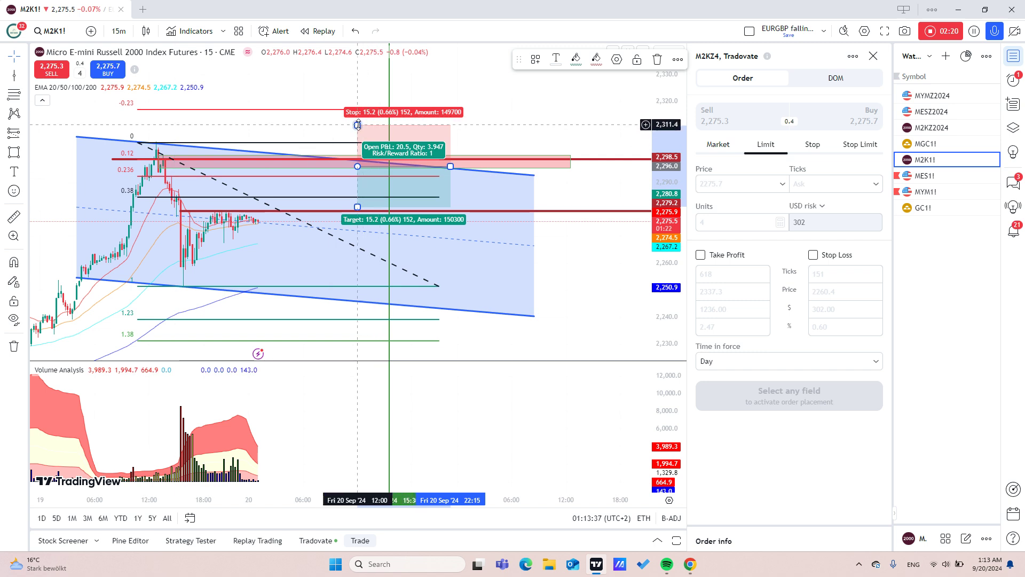
left_click_drag(358, 125, 357, 115)
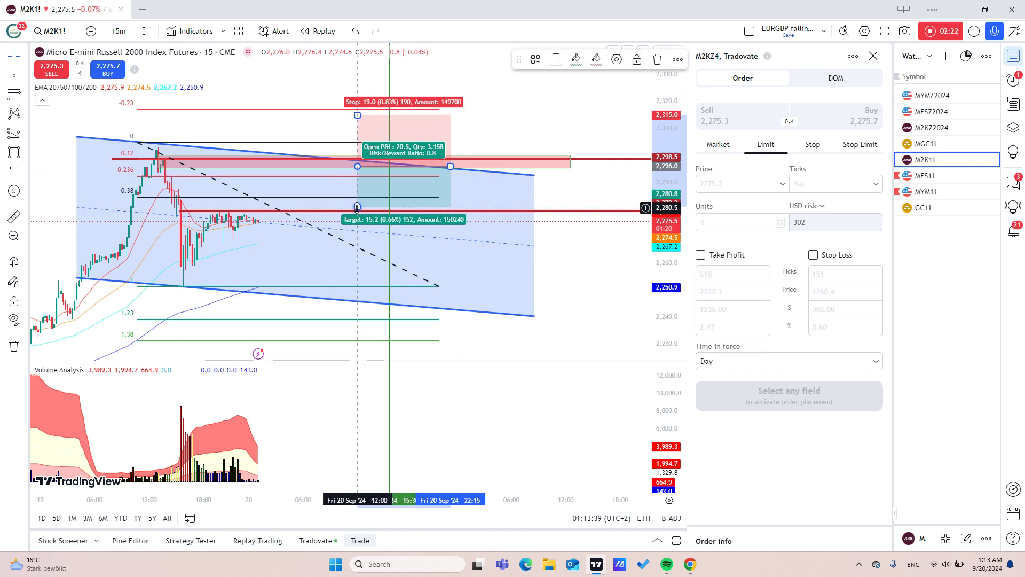
left_click_drag(358, 207, 368, 340)
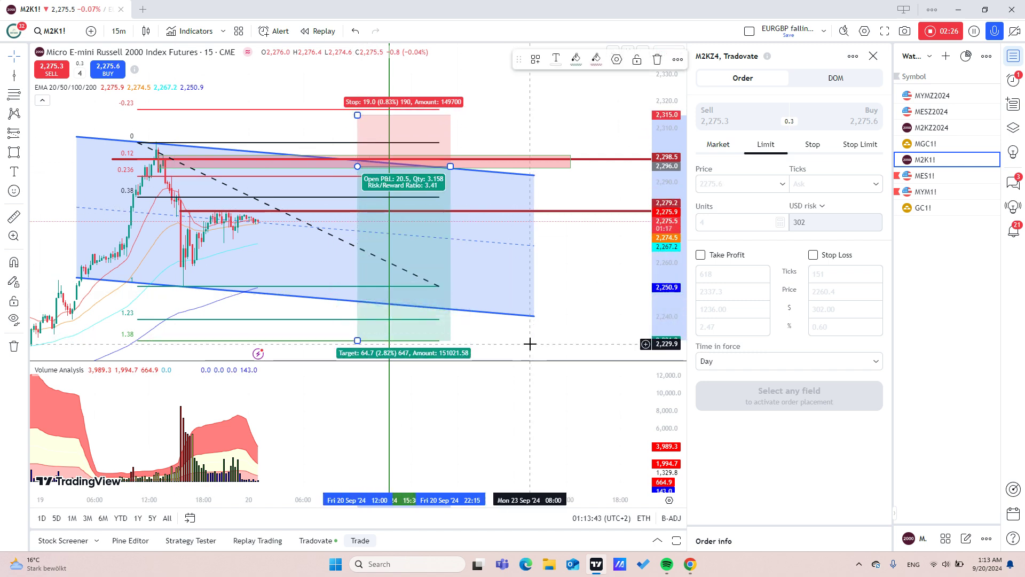
Step: Switch the chart to the Gold Futures symbol GC1! from the watchlist
left_click_drag(528, 343, 519, 247)
left_click_drag(668, 162, 668, 235)
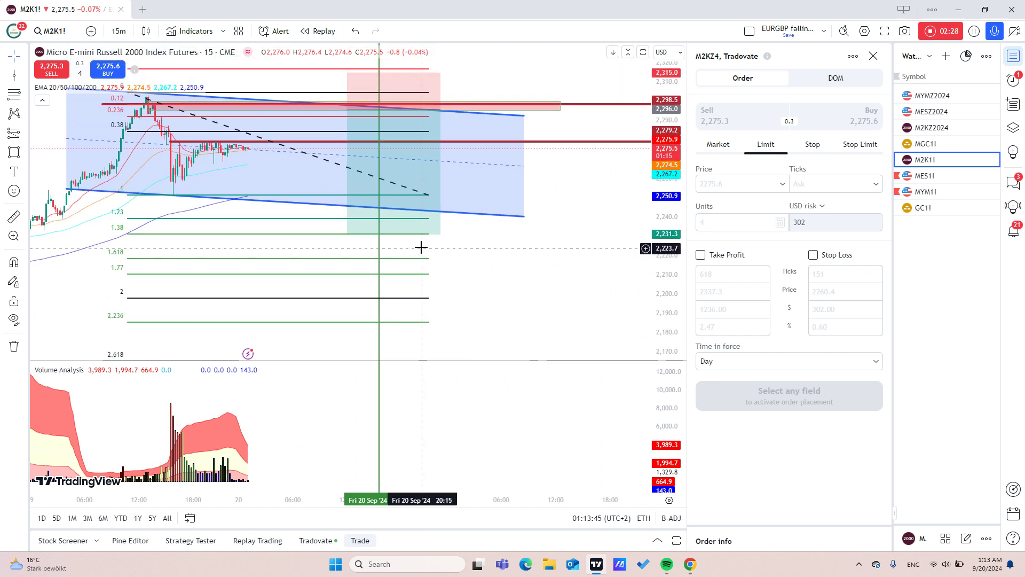
left_click_drag(487, 278, 515, 321)
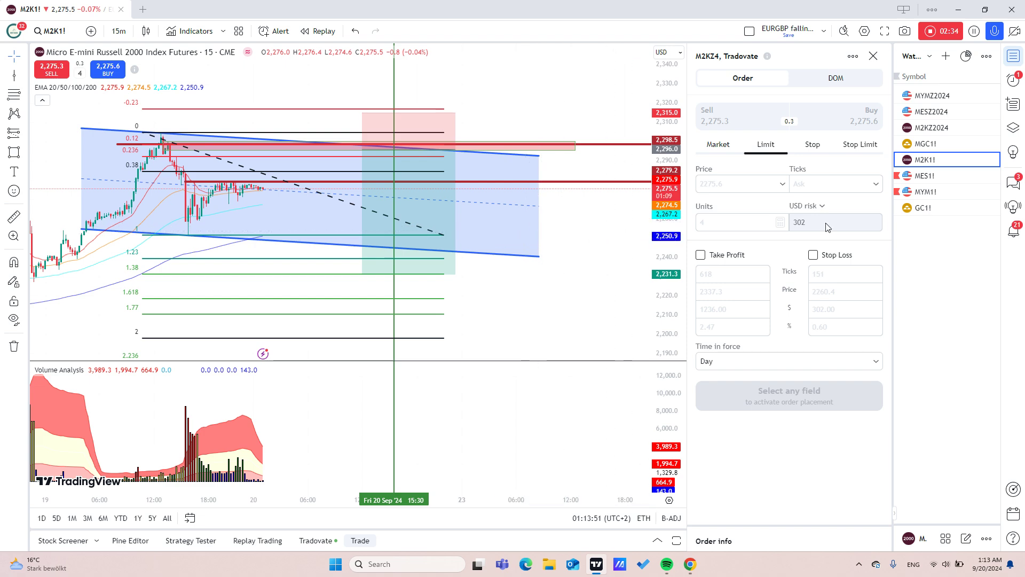
left_click(935, 210)
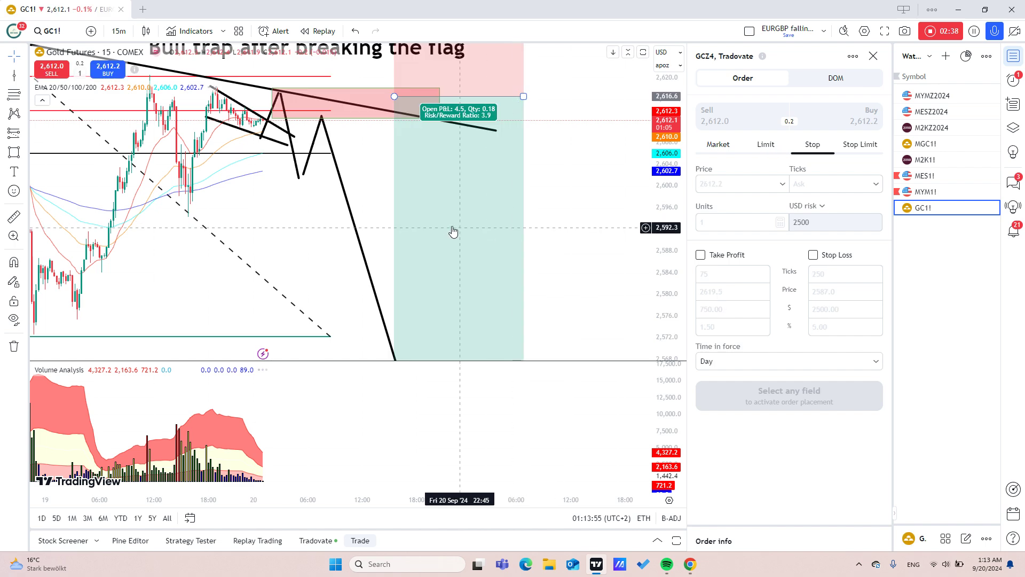
Step: Move the far end of the long descending trend line to about 2,608.5 at Mon 23 Sep 03:30
left_click_drag(677, 161, 678, 268)
scroll(396, 251, "down", 4)
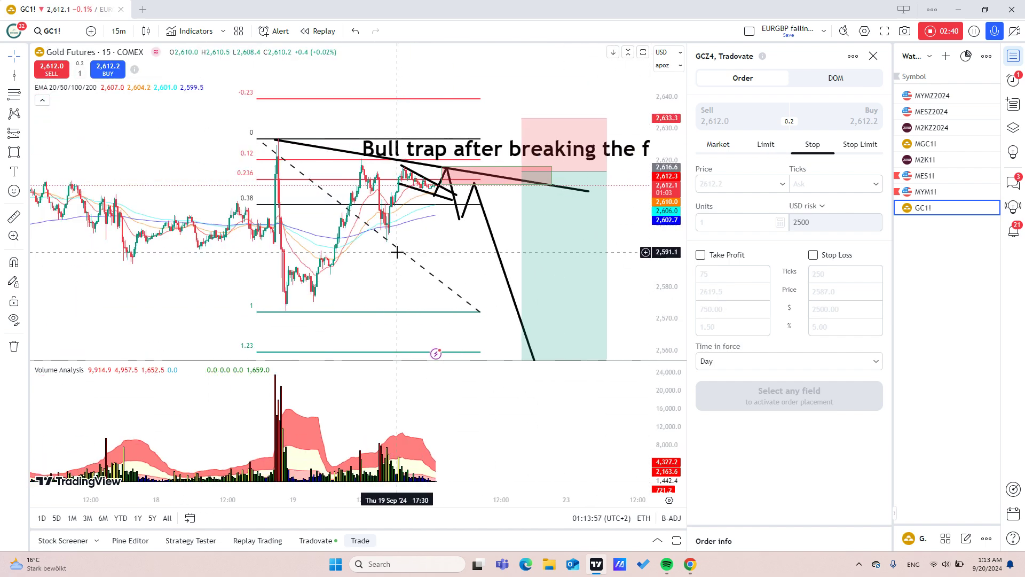
left_click_drag(435, 259, 386, 272)
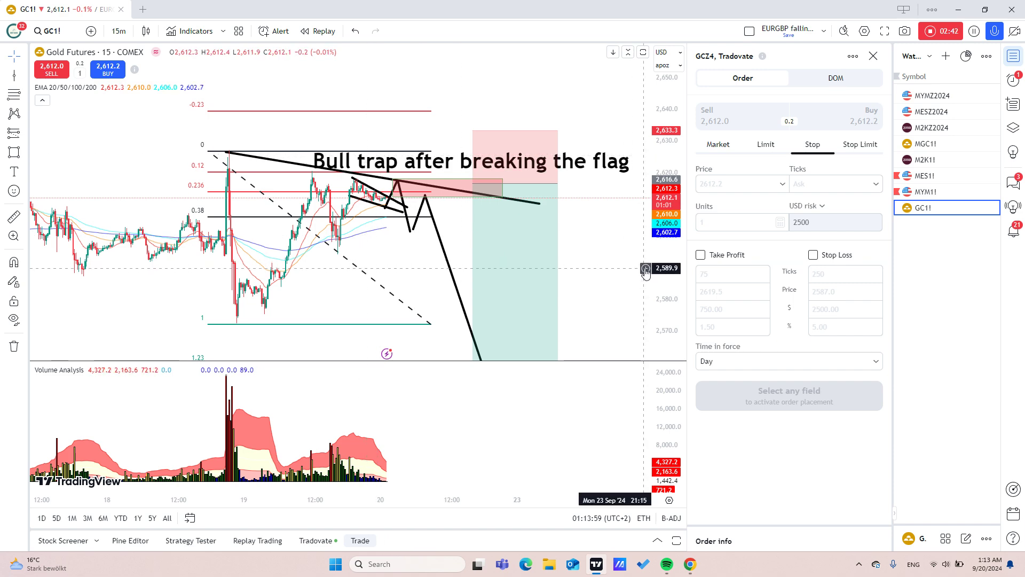
left_click_drag(667, 296, 666, 238)
scroll(337, 263, "up", 2)
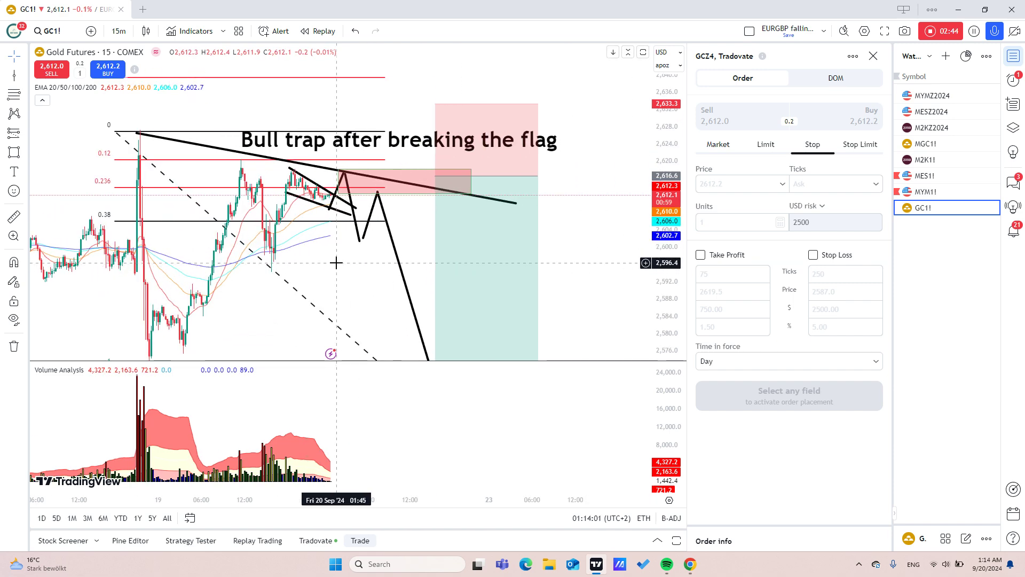
left_click_drag(333, 262, 384, 274)
left_click_drag(662, 258, 663, 224)
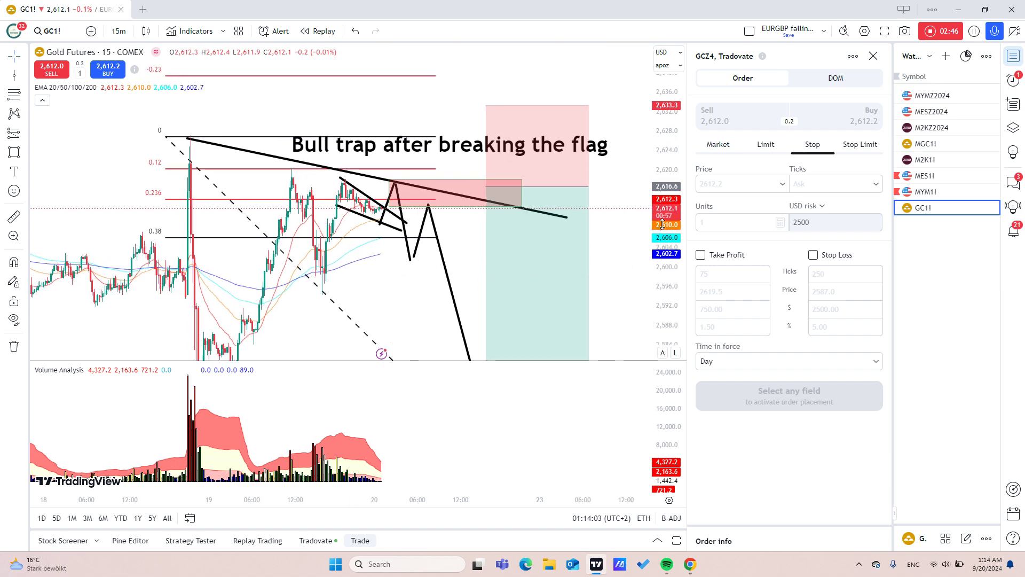
left_click_drag(662, 161, 661, 224)
left_click_drag(409, 279, 389, 275)
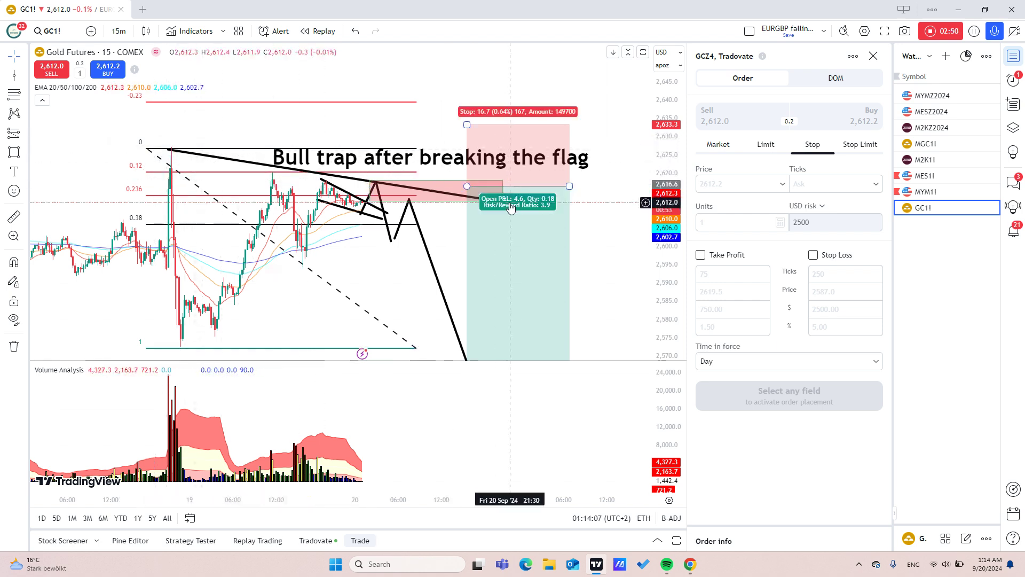
left_click_drag(554, 216, 546, 216)
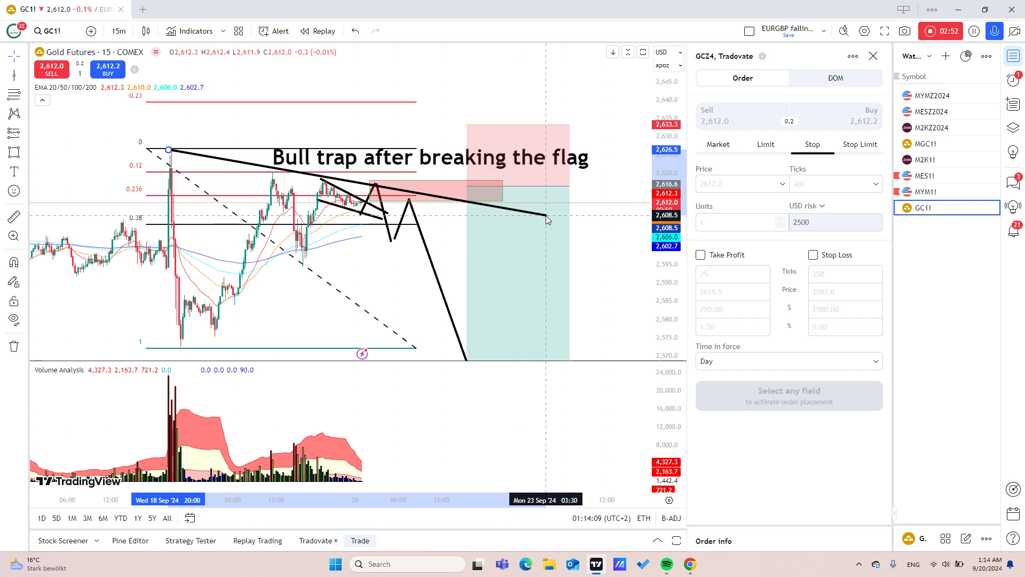
Step: Resize the red rectangle to start at Fri 20 Sep 00:30 with its lower edge at about 2,613.9, ending just past the projected path's first peak
left_click_drag(358, 227, 329, 238)
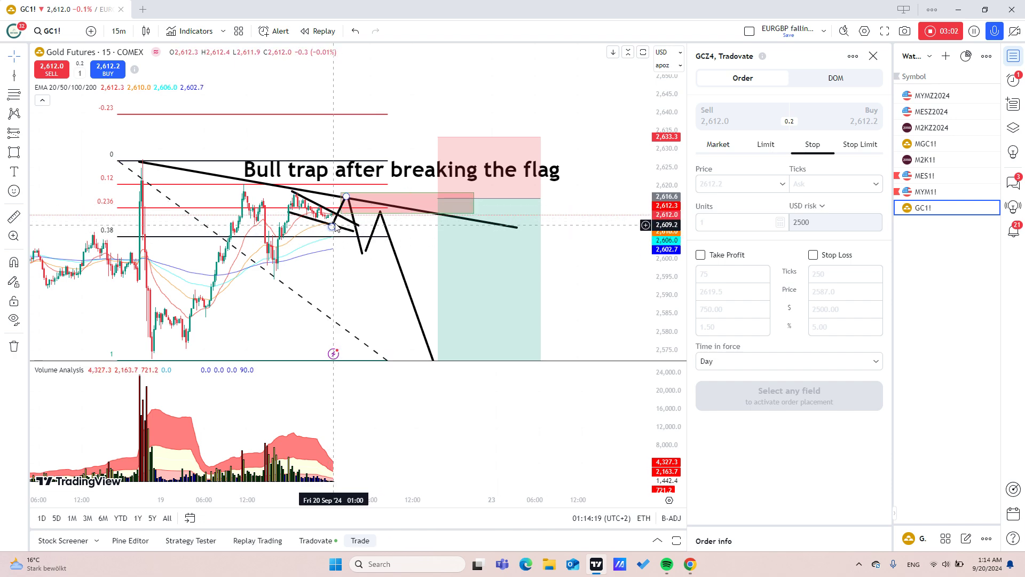
left_click_drag(335, 277, 313, 277)
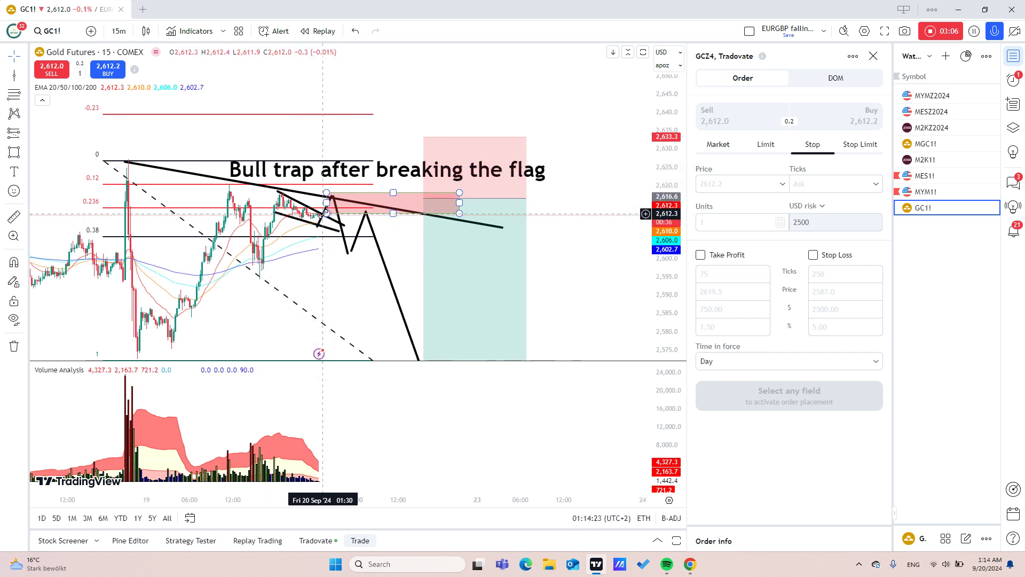
left_click_drag(327, 213, 331, 232)
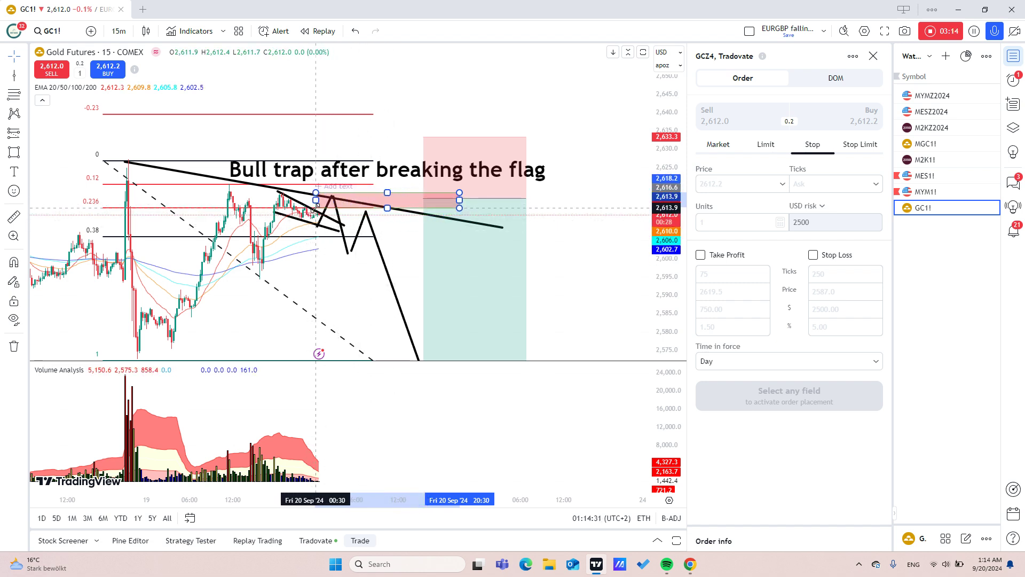
left_click_drag(316, 208, 315, 208)
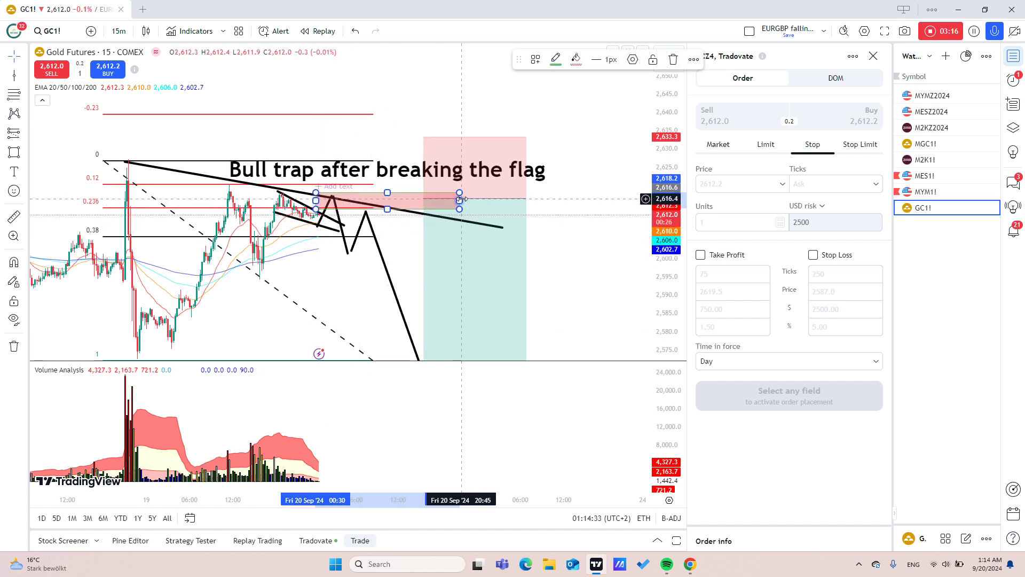
left_click_drag(461, 199, 351, 207)
left_click(299, 213)
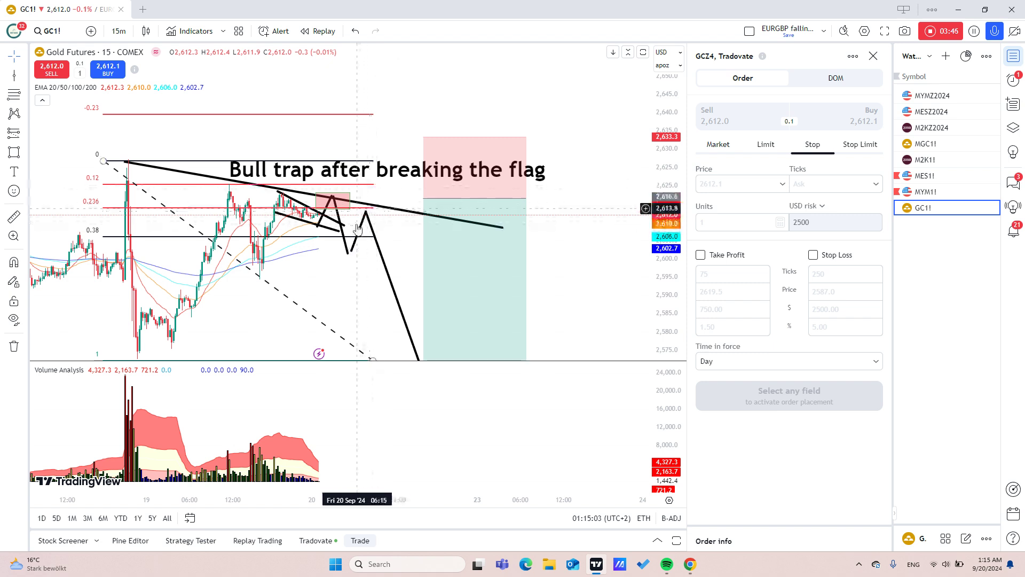
Step: Move the lower end of the path's rebound line to about 2,601.4 so it meets the end of the first falling line
left_click_drag(365, 225, 352, 245)
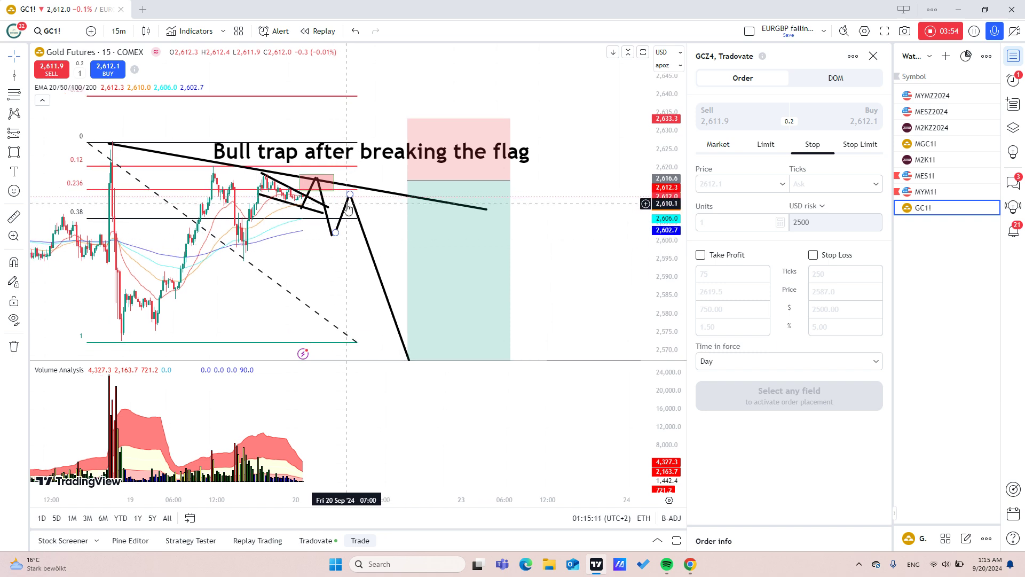
left_click_drag(348, 259, 343, 255)
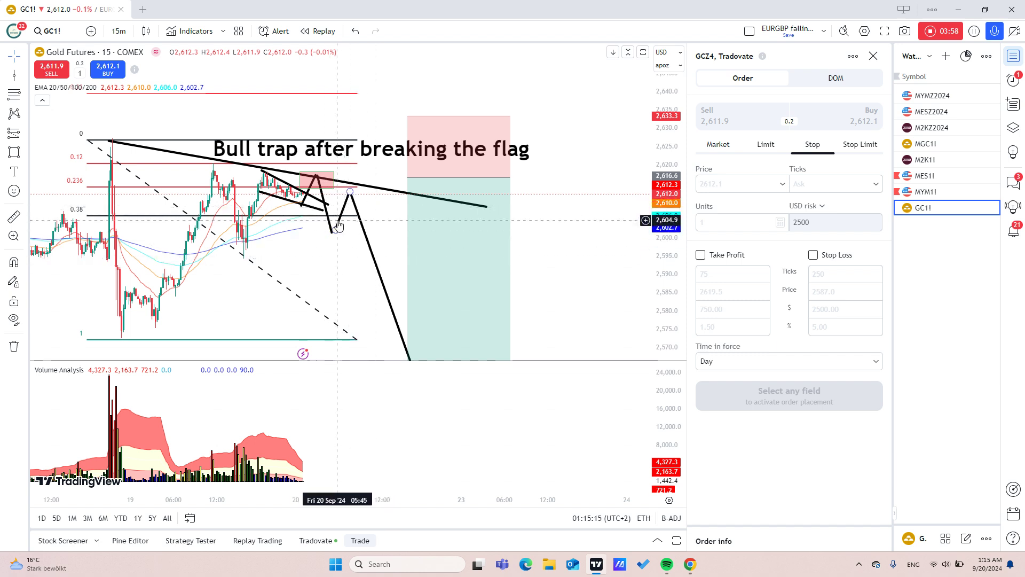
mouse_move(266, 272)
left_mouse_down()
mouse_move(266, 246)
mouse_move(272, 274)
mouse_move(325, 247)
left_mouse_up()
left_click(318, 278)
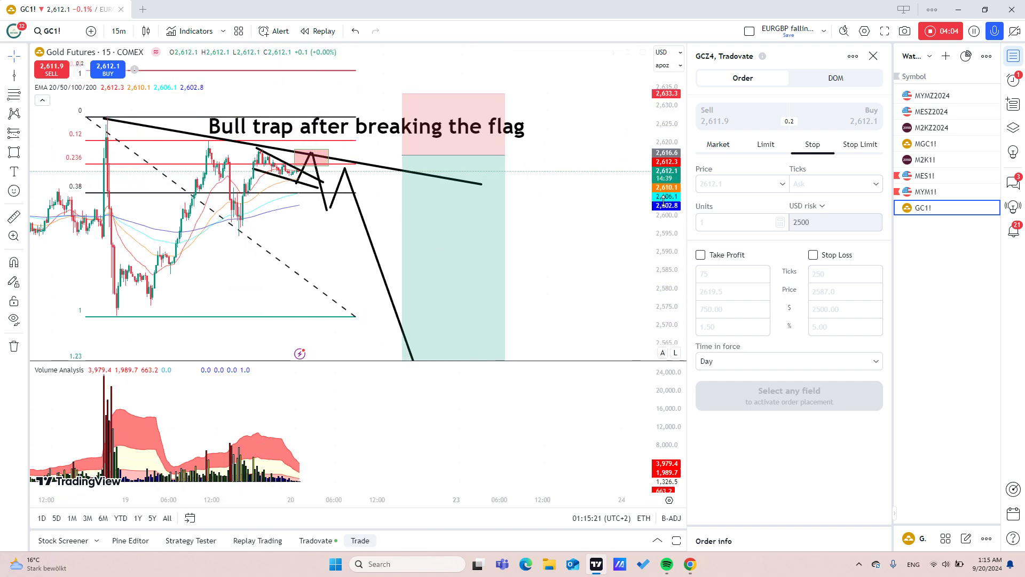
left_click_drag(664, 199, 664, 208)
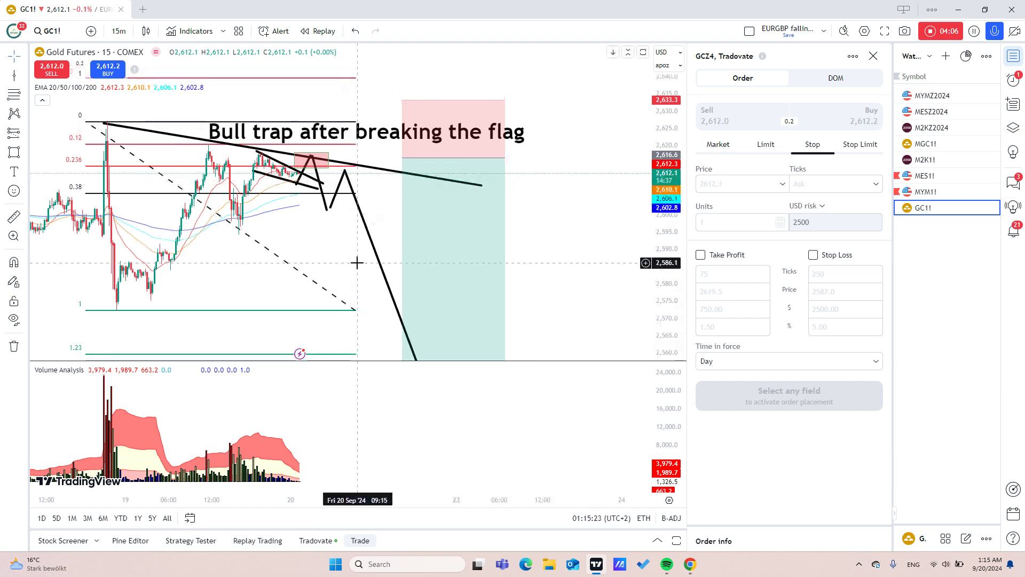
left_click_drag(357, 267, 356, 270)
left_click(329, 210)
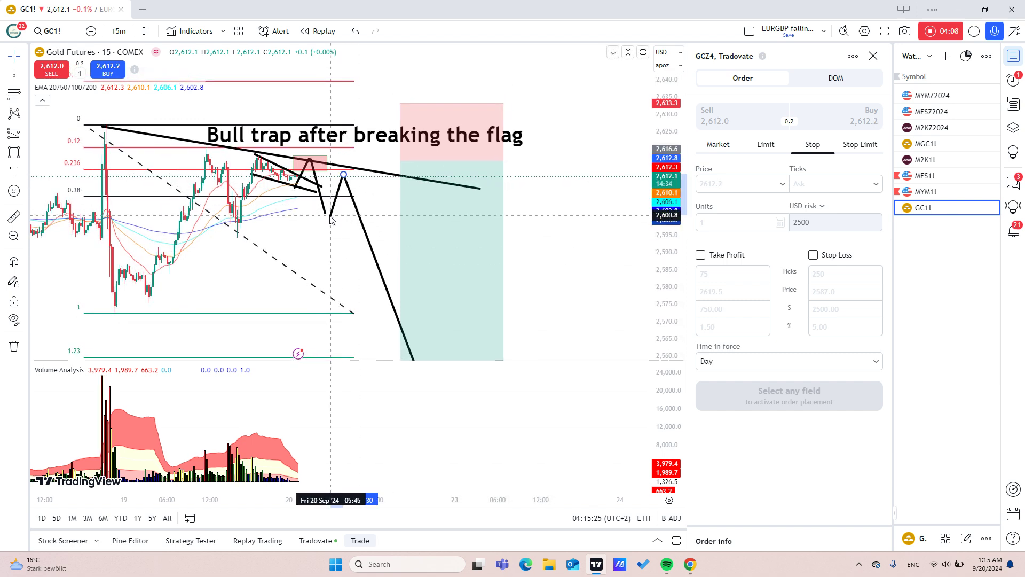
left_click(327, 215)
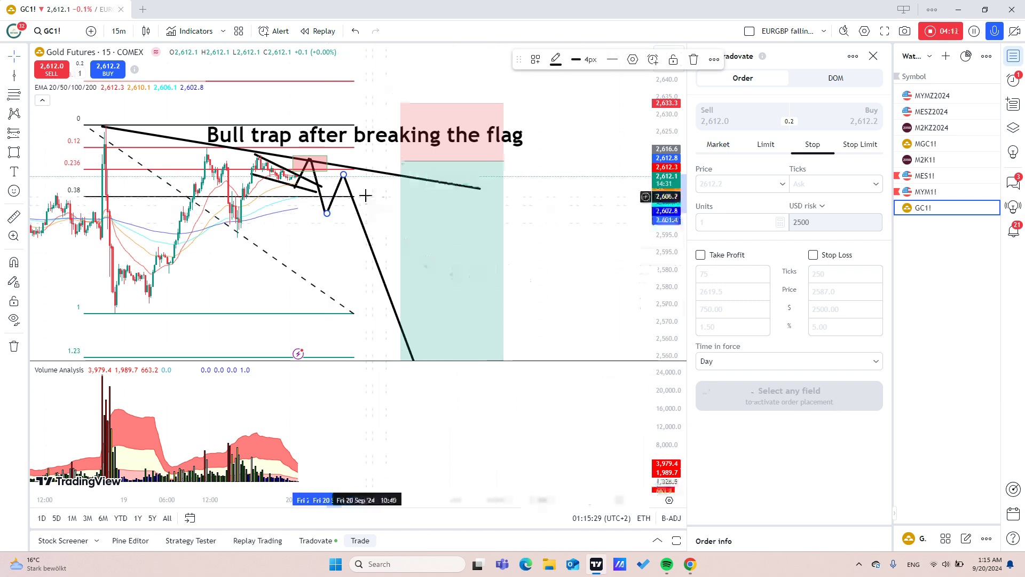
Step: Add a horizontal ray at about 2,555.5 along the upper edge of the wide red support zone, starting at the zone's left end
left_click_drag(339, 274, 351, 269)
left_click_drag(668, 161, 668, 197)
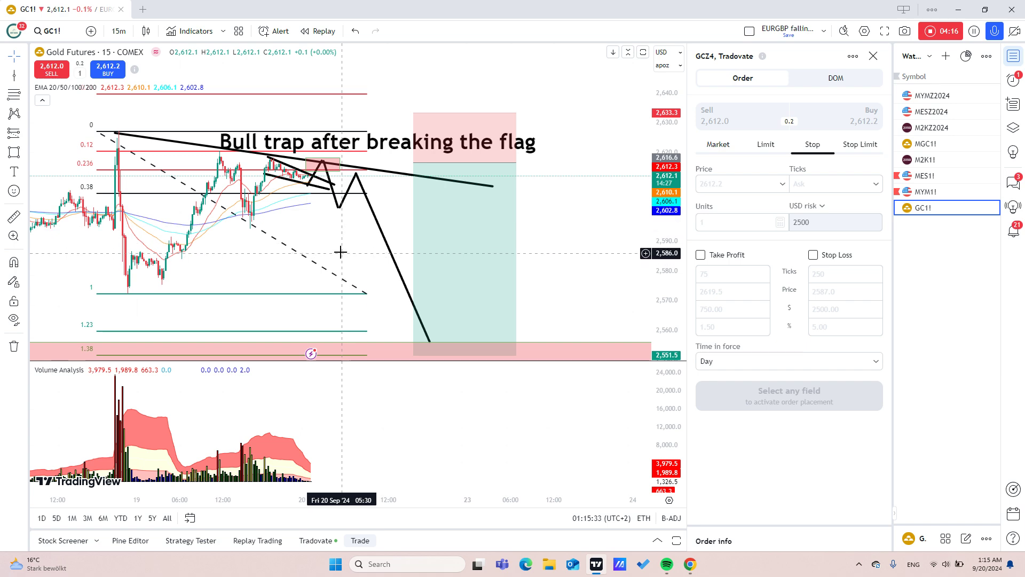
left_click_drag(336, 233, 328, 209)
scroll(342, 236, "down", 2)
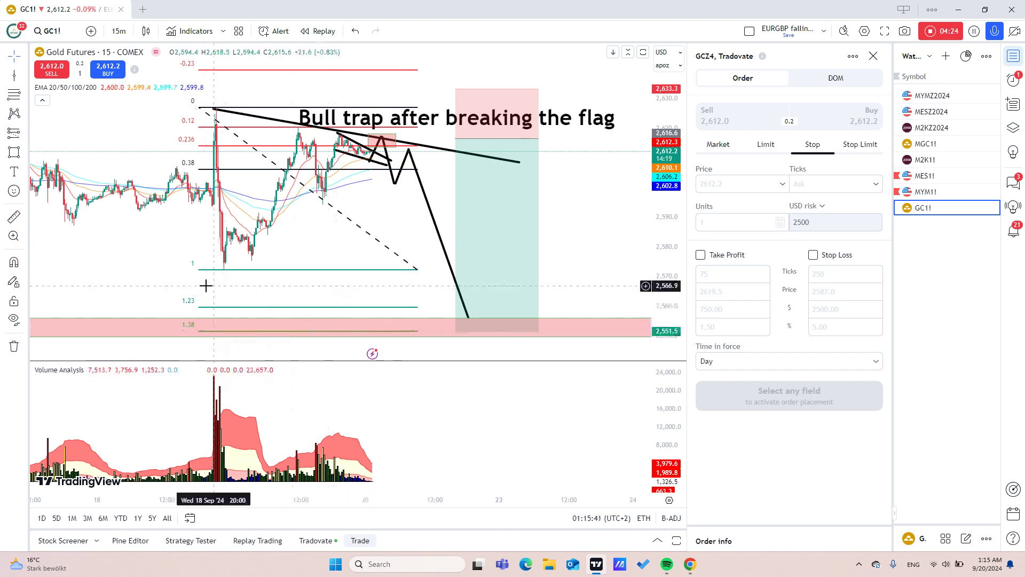
left_click_drag(184, 284, 359, 249)
scroll(374, 291, "down", 5)
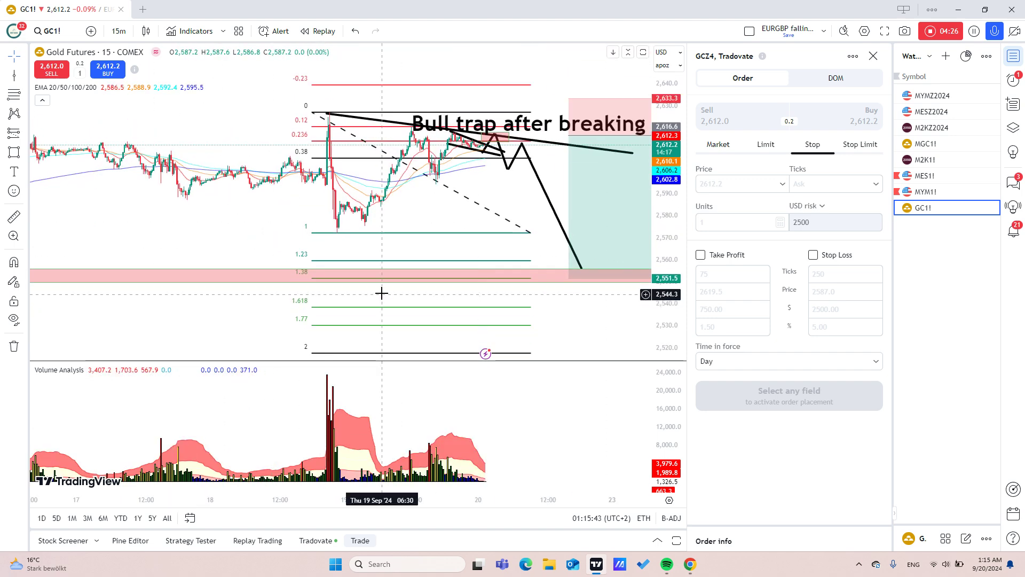
left_click_drag(353, 304, 396, 291)
scroll(322, 295, "down", 3)
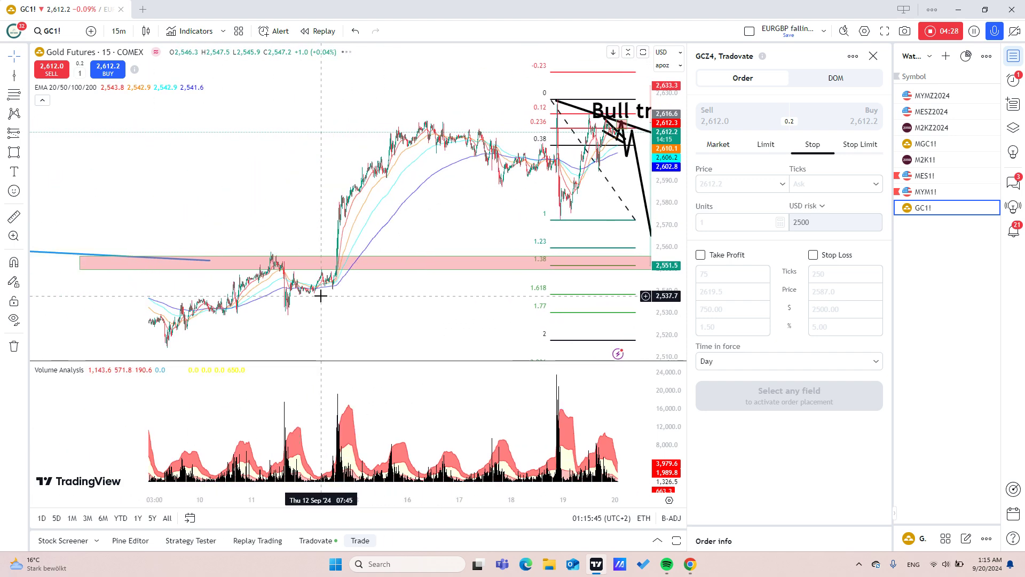
left_click(25, 78)
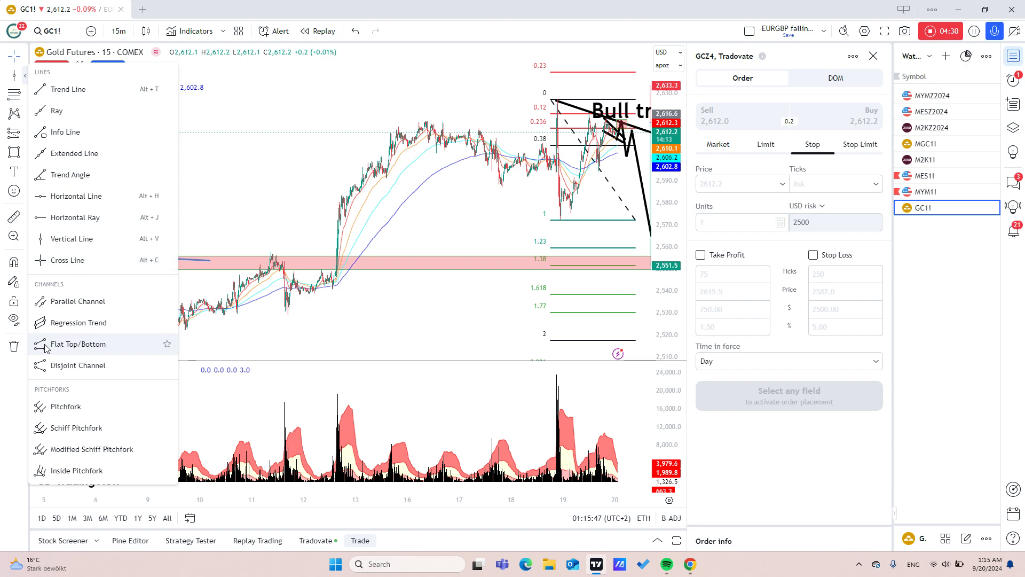
left_click(41, 216)
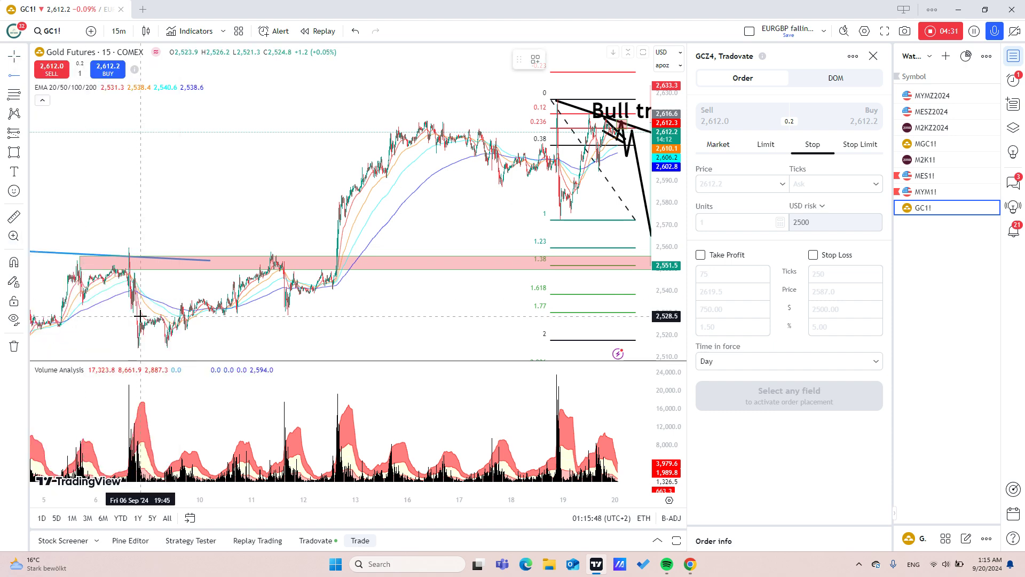
left_click(77, 257)
Step: Switch the gold chart to the 4-hour timeframe and examine the price action around the horizontal ray and red support zone
left_click_drag(438, 309, 304, 314)
left_click(118, 32)
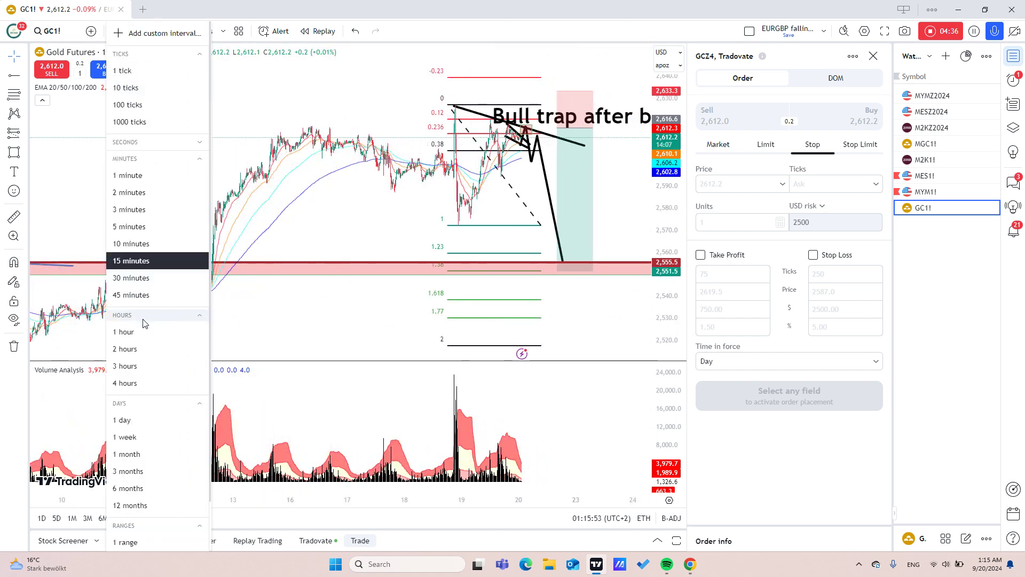
left_click(128, 383)
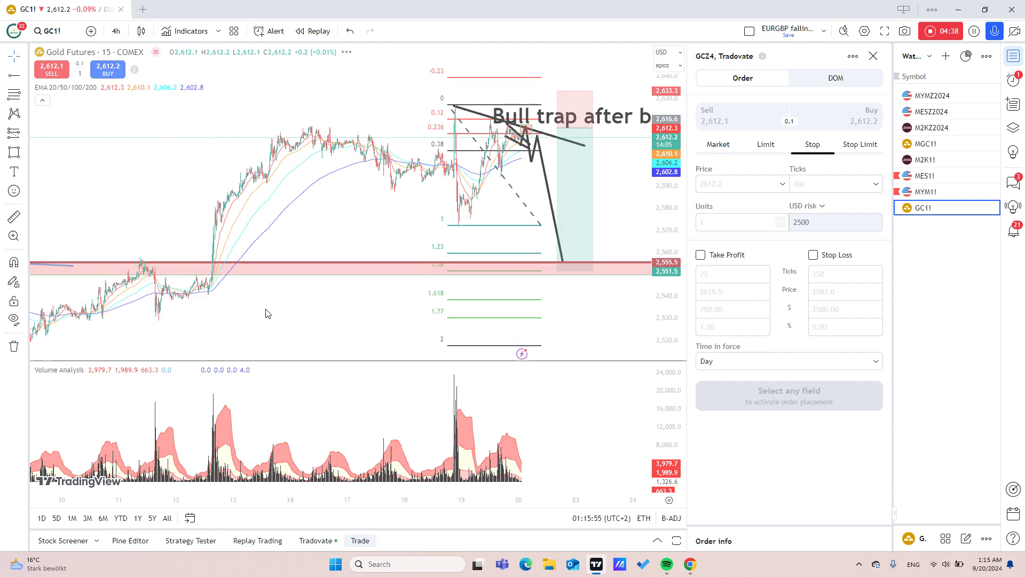
left_click_drag(432, 291, 527, 270)
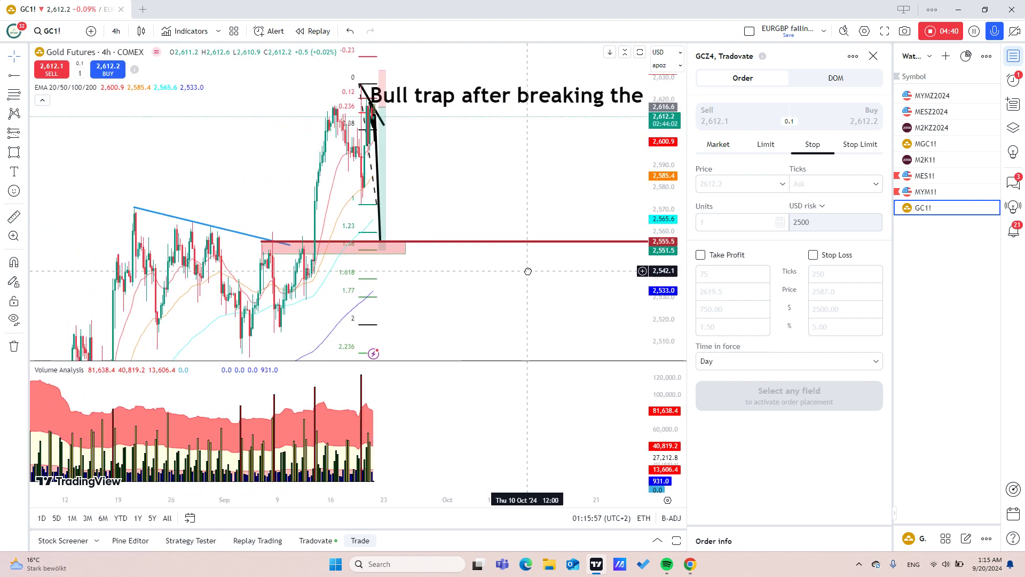
scroll(481, 273, "up", 3)
left_click_drag(394, 277, 485, 278)
left_click_drag(664, 281, 664, 235)
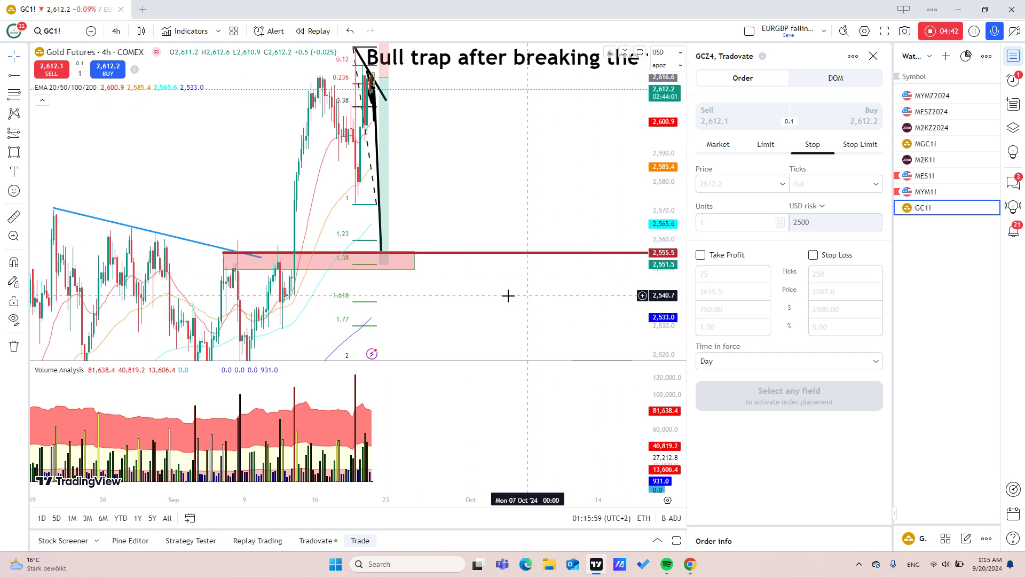
left_click_drag(460, 294, 479, 279)
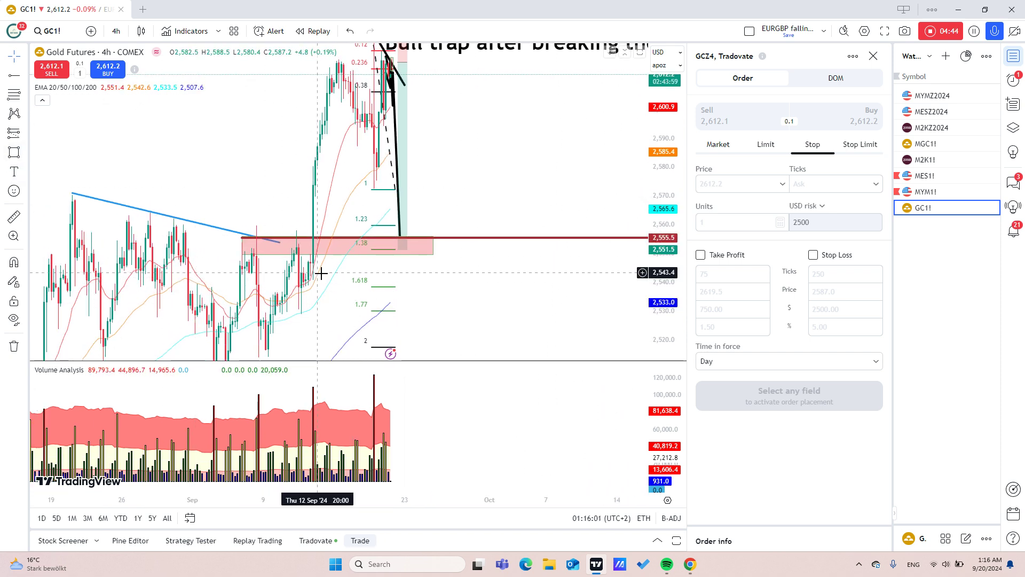
Step: Resize the red support zone to span about 2,550.1 down to 2,538.8, from Wed 11 Sep 20:00 to Tue 15 Oct 08:00
left_click(244, 254)
mouse_move(243, 254)
left_mouse_down()
mouse_move(295, 286)
mouse_move(308, 277)
mouse_move(306, 286)
left_mouse_up()
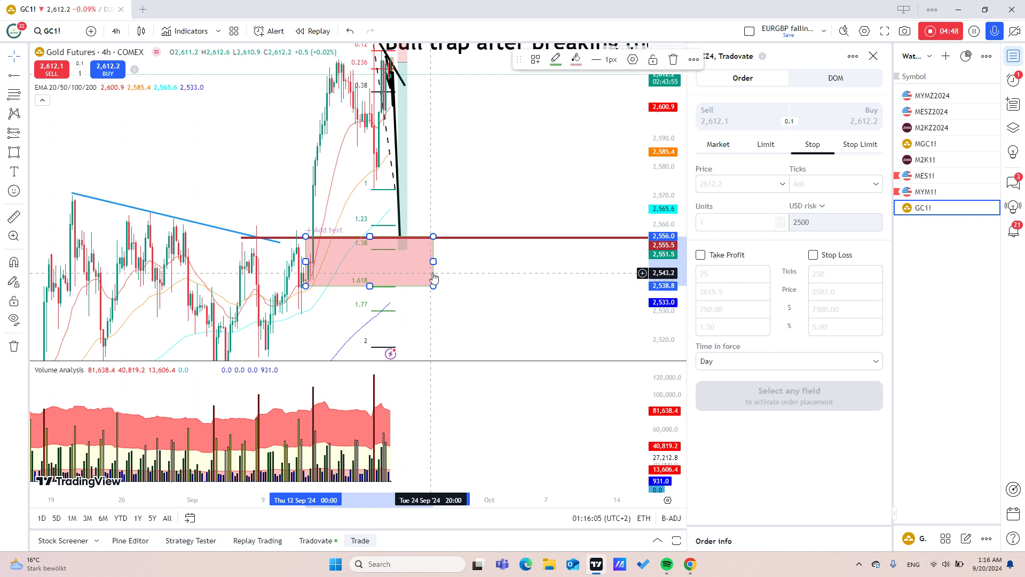
left_click_drag(433, 262, 635, 262)
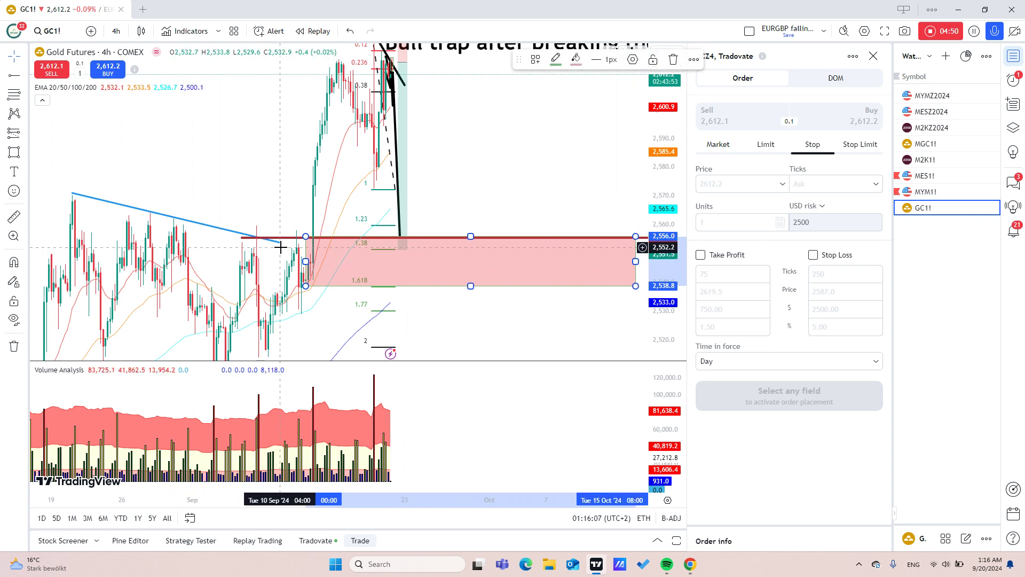
left_click_drag(306, 237, 306, 253)
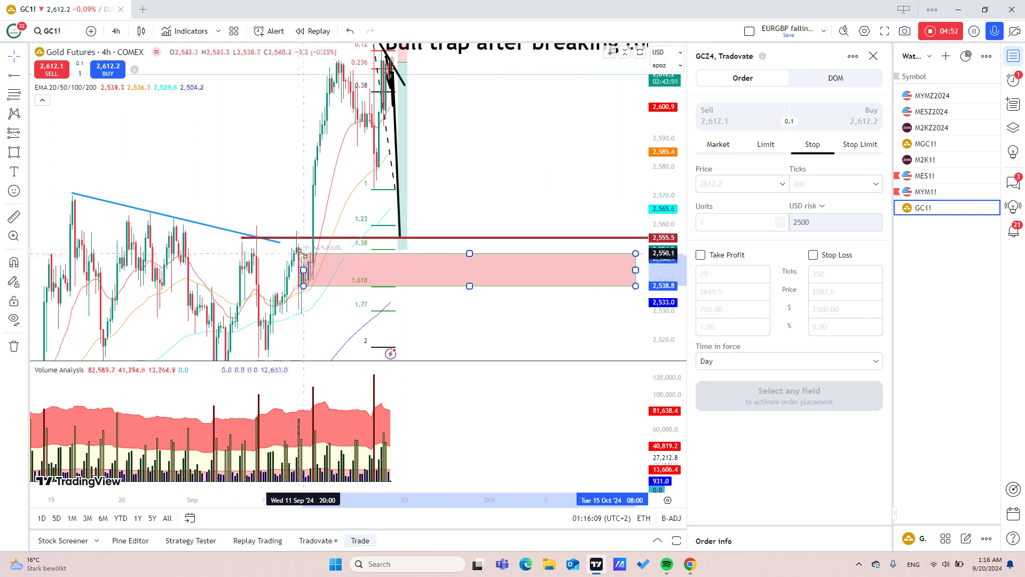
left_click(427, 319)
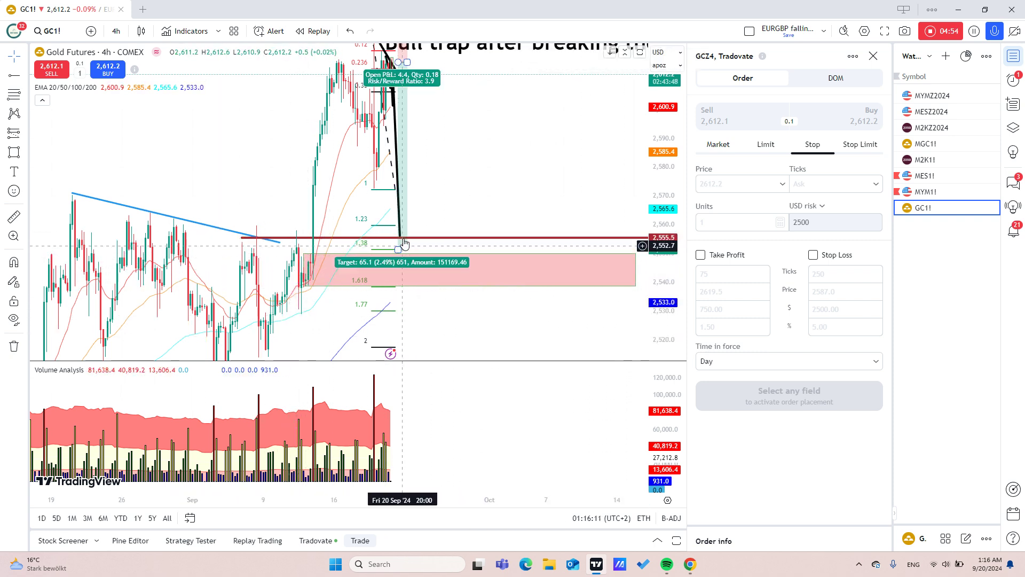
Step: Shift the short position projection to start at Fri 20 Sep 16:00 and widen it to end at about Wed 02 Oct
left_click(404, 247)
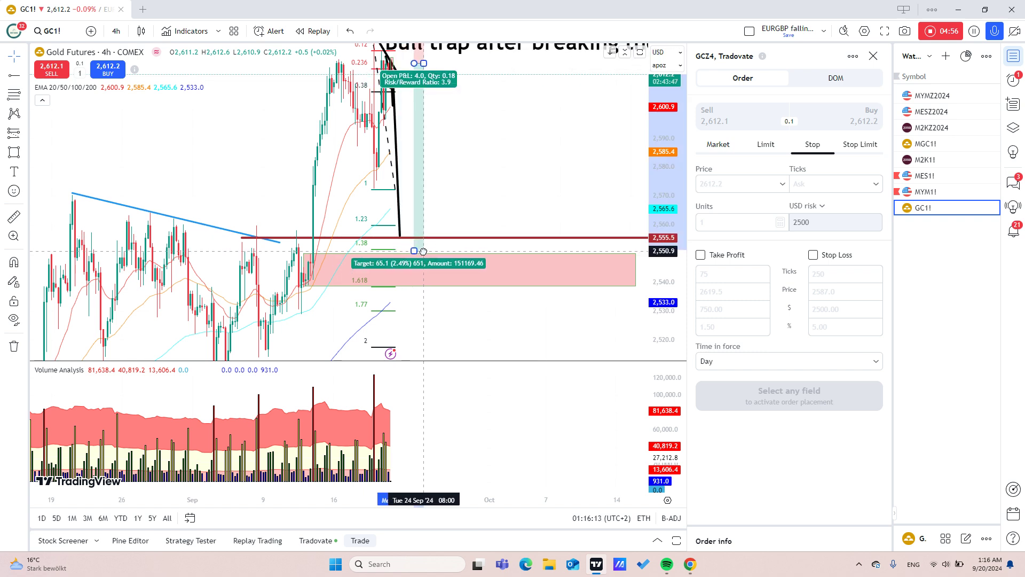
left_click_drag(411, 247, 409, 248)
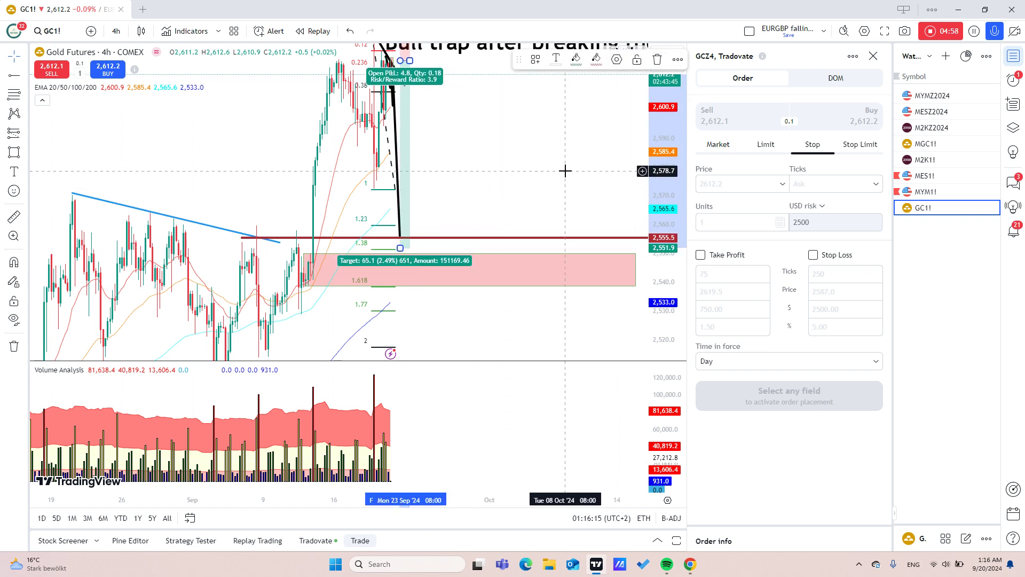
left_click_drag(663, 165, 663, 175)
left_click_drag(563, 165, 424, 215)
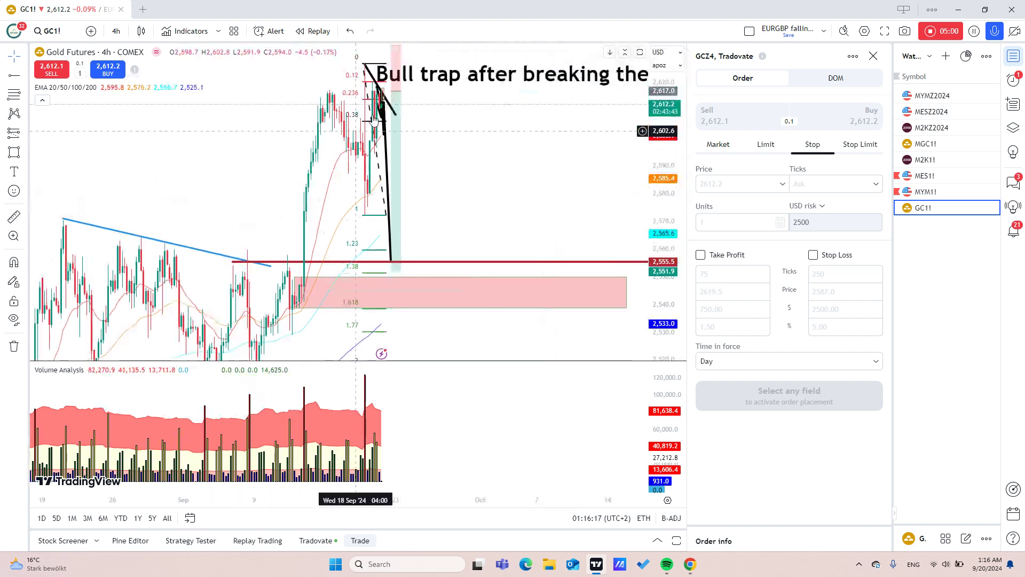
left_click(396, 95)
left_click_drag(402, 93, 494, 93)
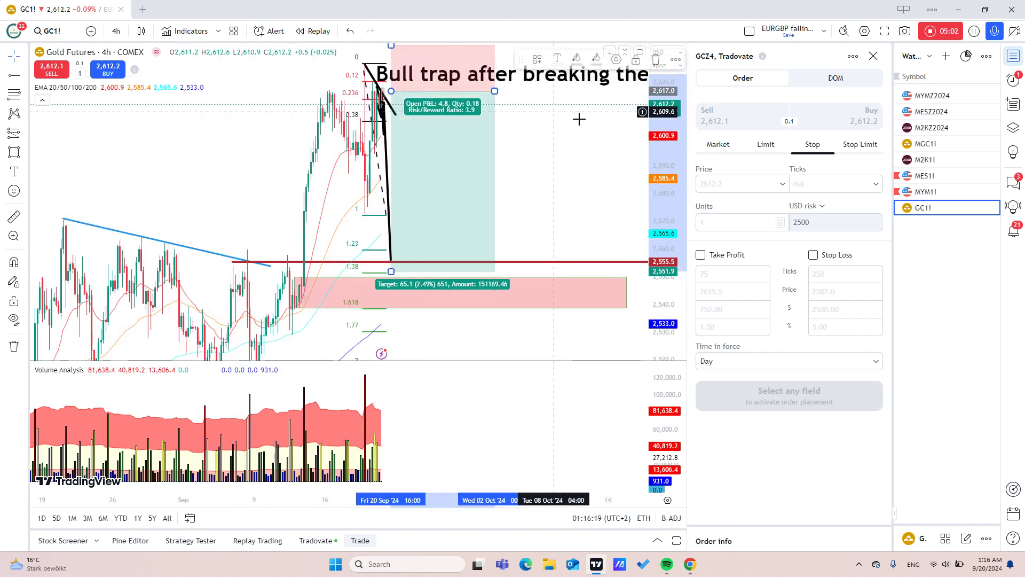
Step: Examine the short projection on the 4-hour gold chart against the bull trap label, horizontal ray and red support zone
left_click_drag(667, 144, 667, 166)
left_click_drag(562, 180, 433, 190)
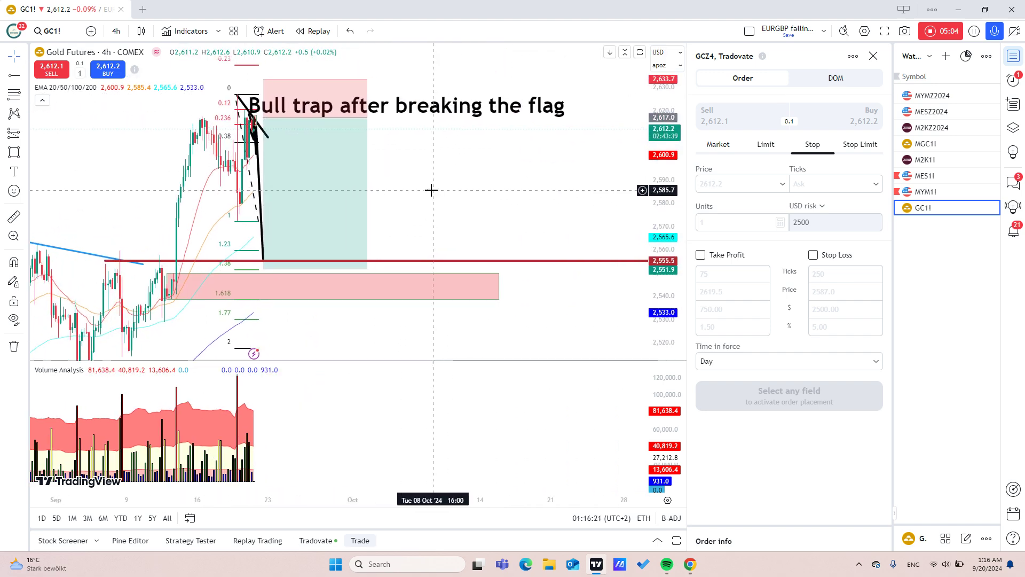
scroll(518, 197, "down", 3)
left_click_drag(494, 197, 441, 199)
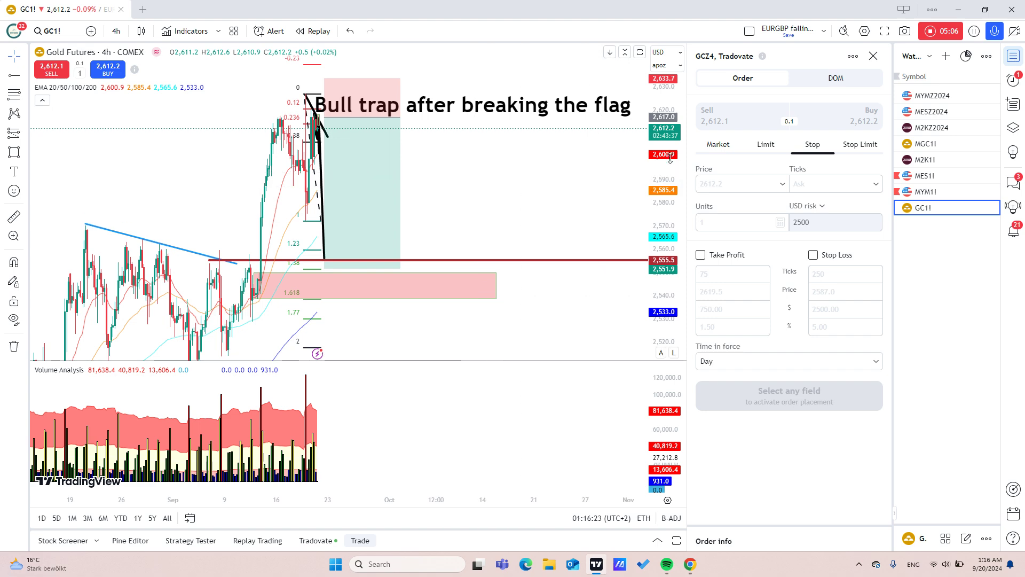
left_click_drag(563, 186, 515, 196)
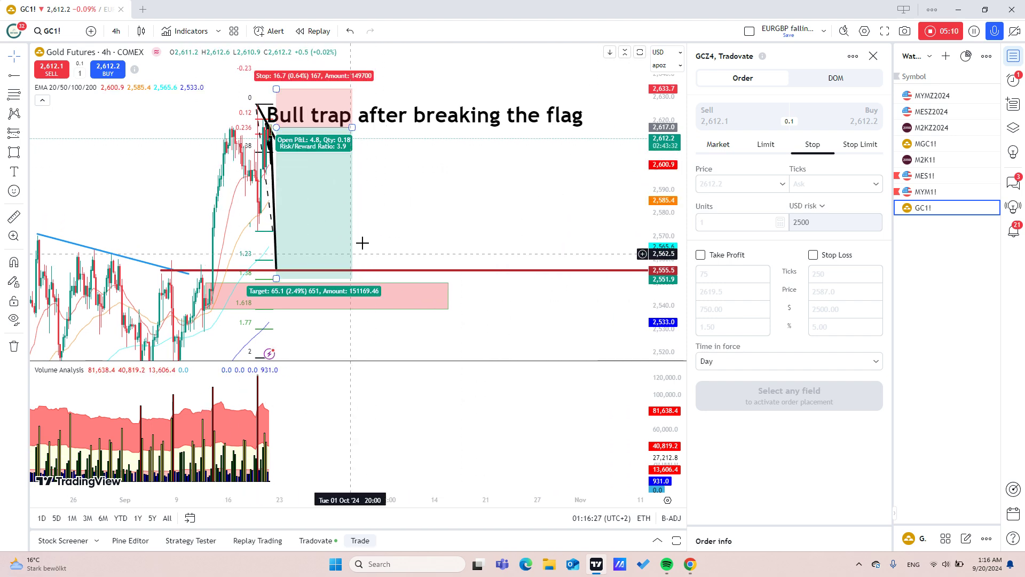
left_click_drag(489, 212, 527, 191)
left_click_drag(668, 163, 665, 196)
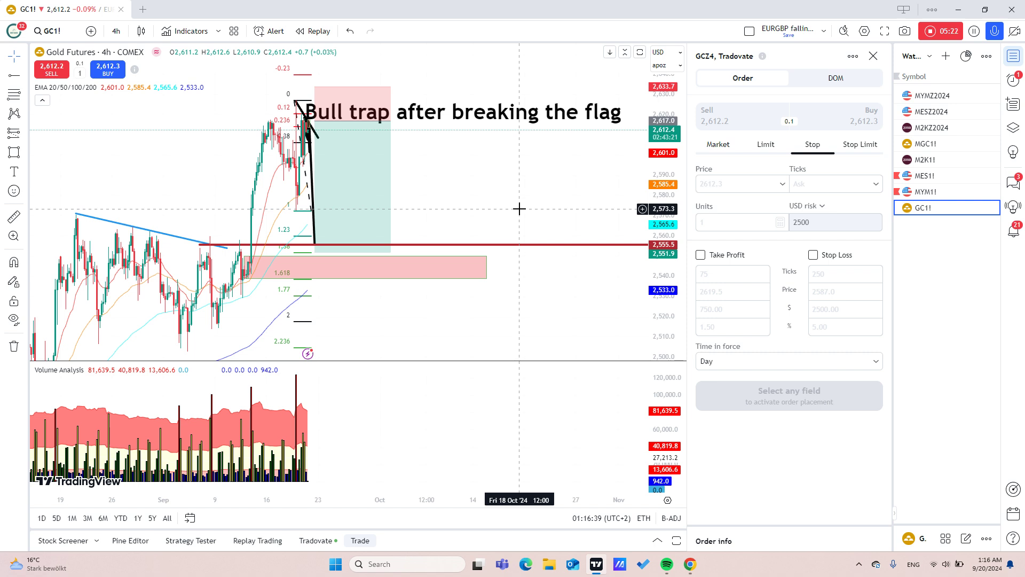
left_click_drag(512, 183, 521, 211)
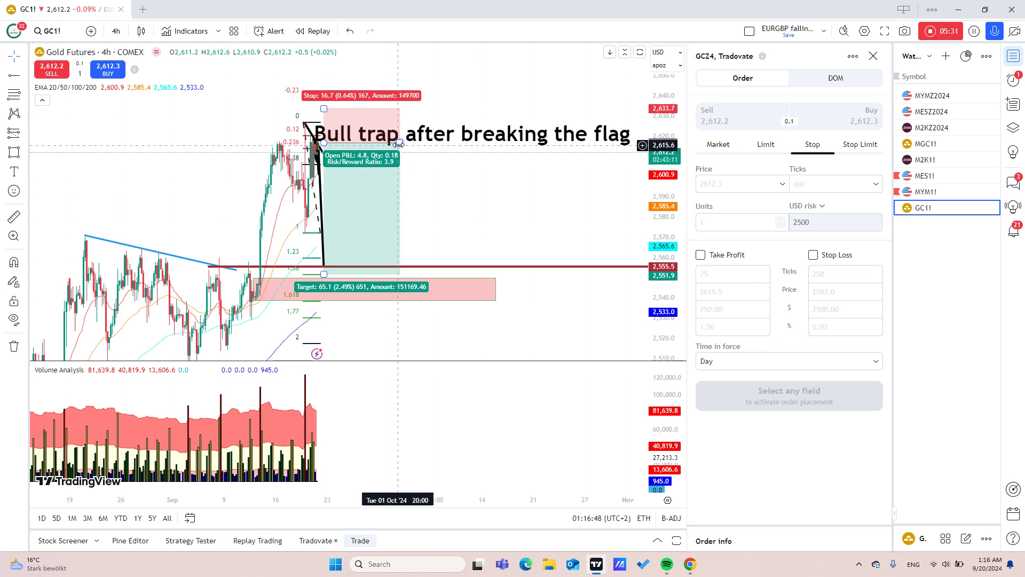
Step: Widen the short position projection a few more days into October, keeping its entry, stop and target levels
left_click_drag(398, 144, 426, 143)
left_click(488, 188)
left_click_drag(499, 195, 498, 229)
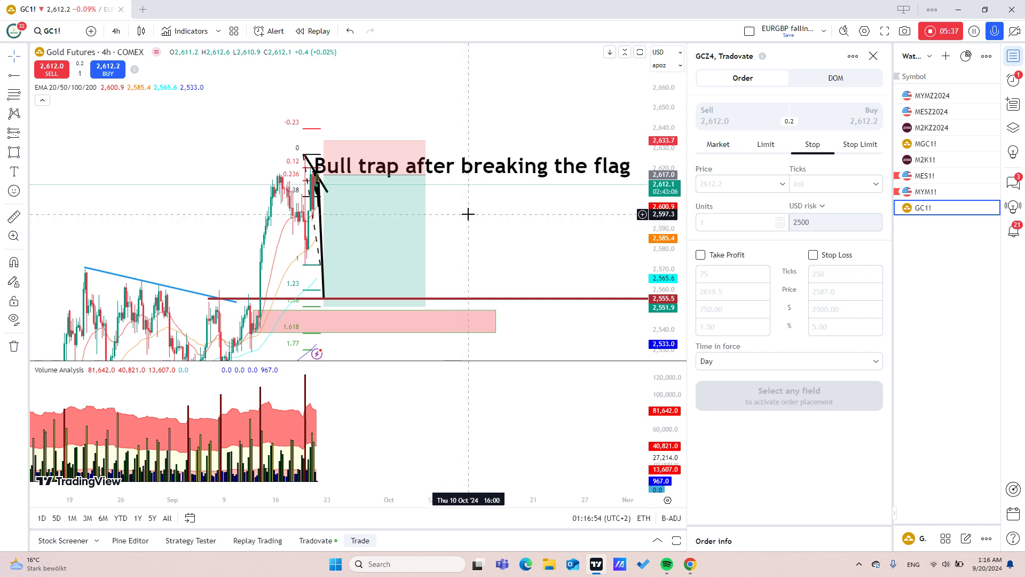
left_click_drag(494, 216, 458, 241)
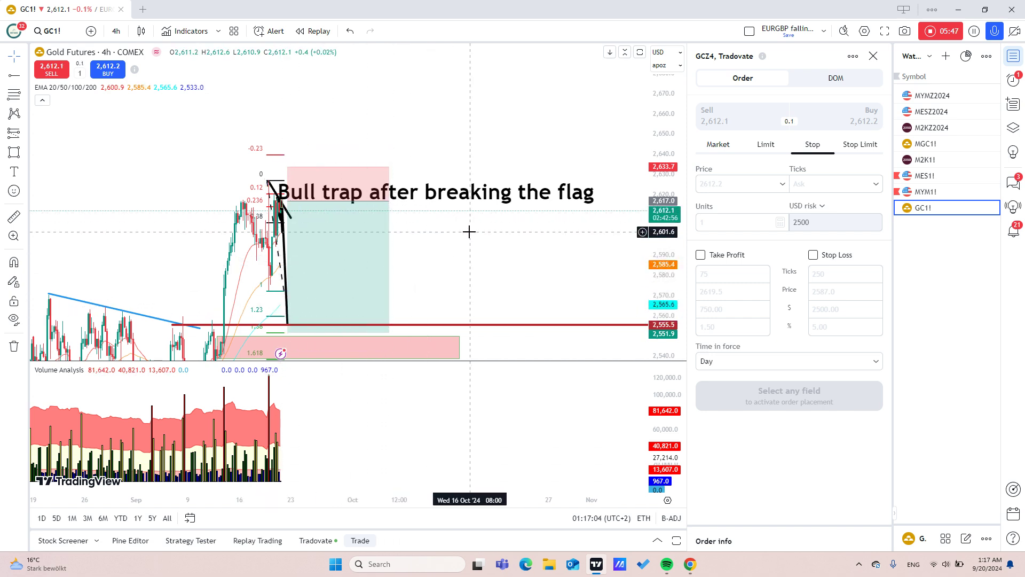
left_click_drag(544, 245, 515, 218)
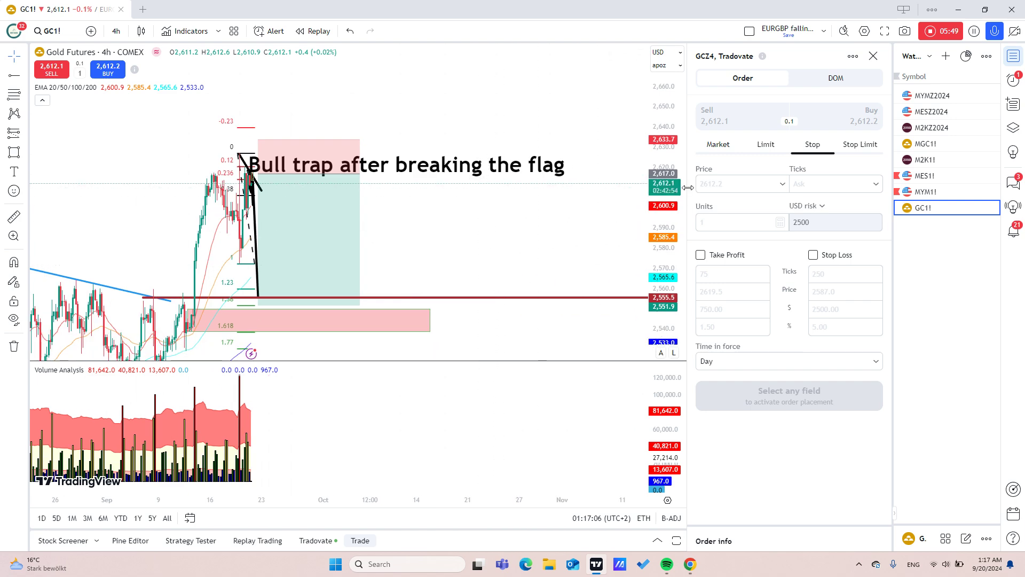